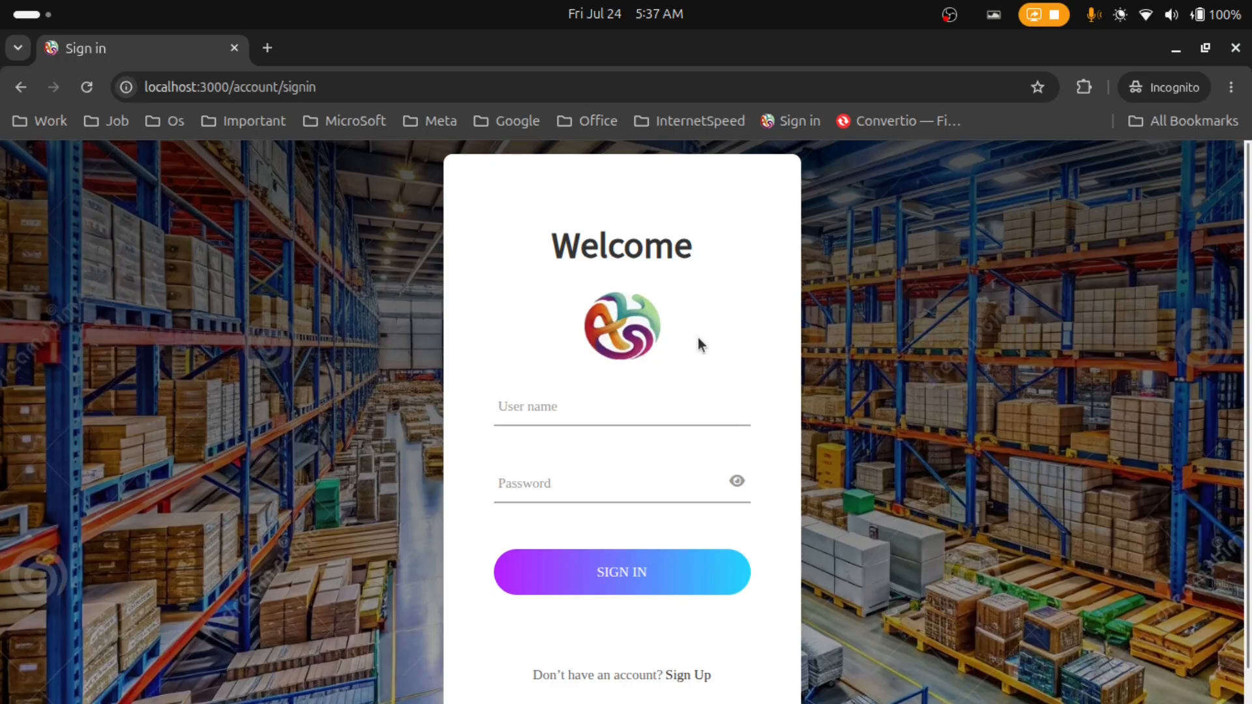
# Step: Sign in to AHS ERP with the sales user's name and password
pyautogui.click(677, 419)
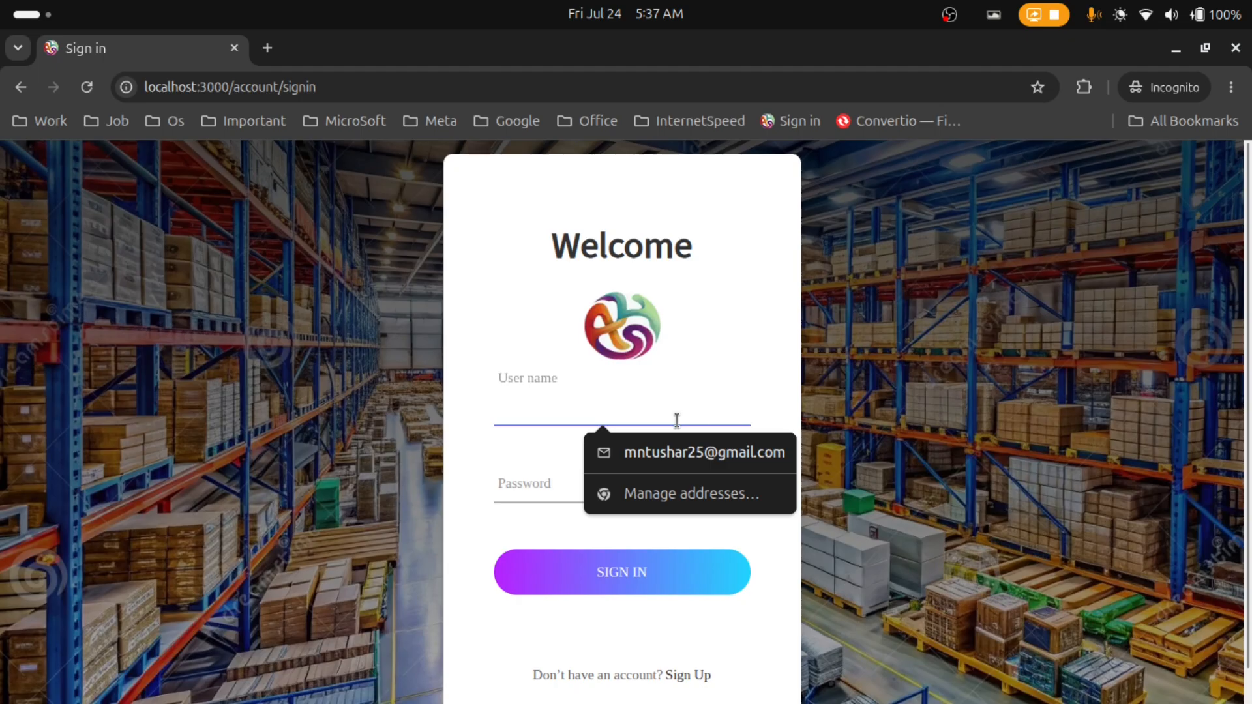
pyautogui.write('sale')
pyautogui.press('Tab')
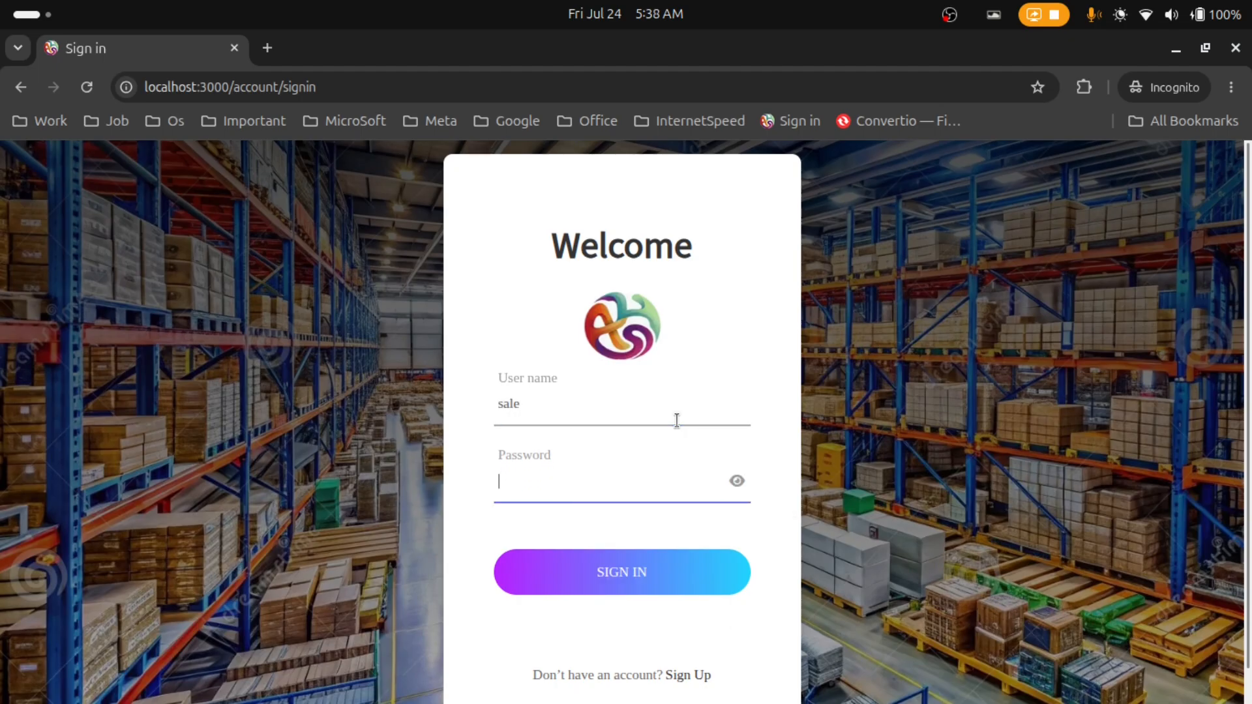
pyautogui.write('••••••••••')
pyautogui.press('Return')
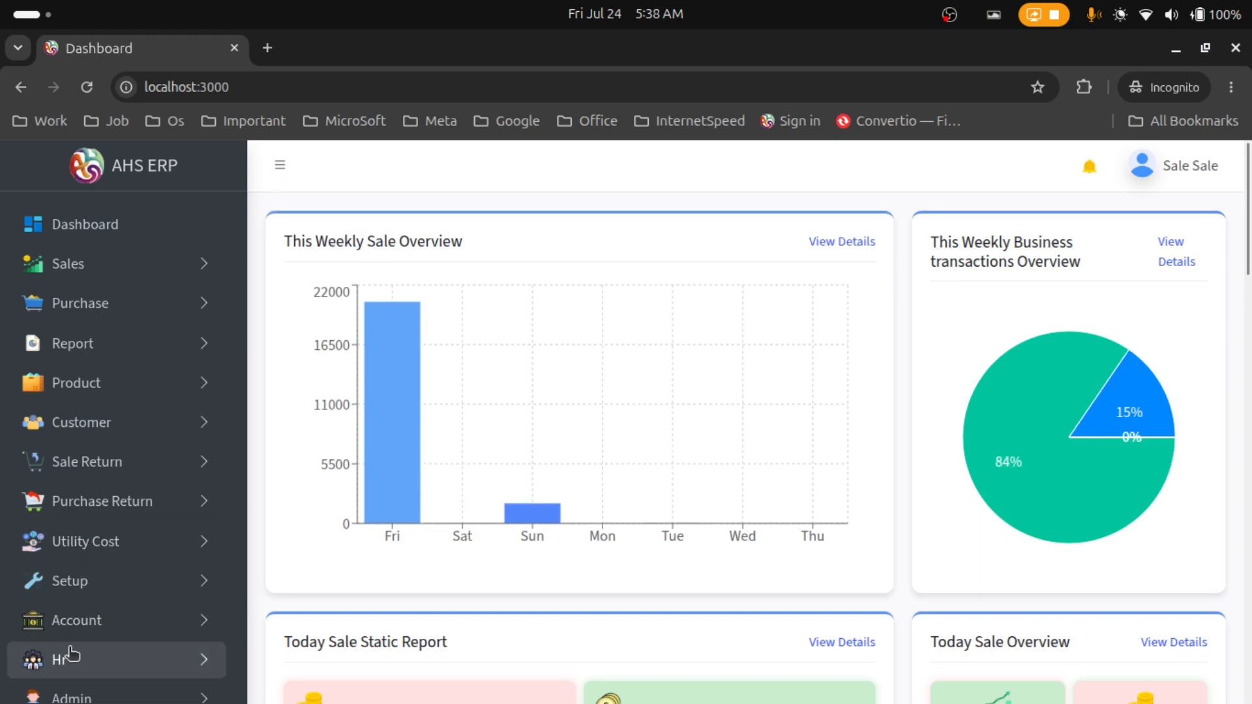
# Step: Start a new account under Account > Add New, named 'Al-Huda soluation'
pyautogui.click(75, 619)
pyautogui.scroll(-3, 85, 391)
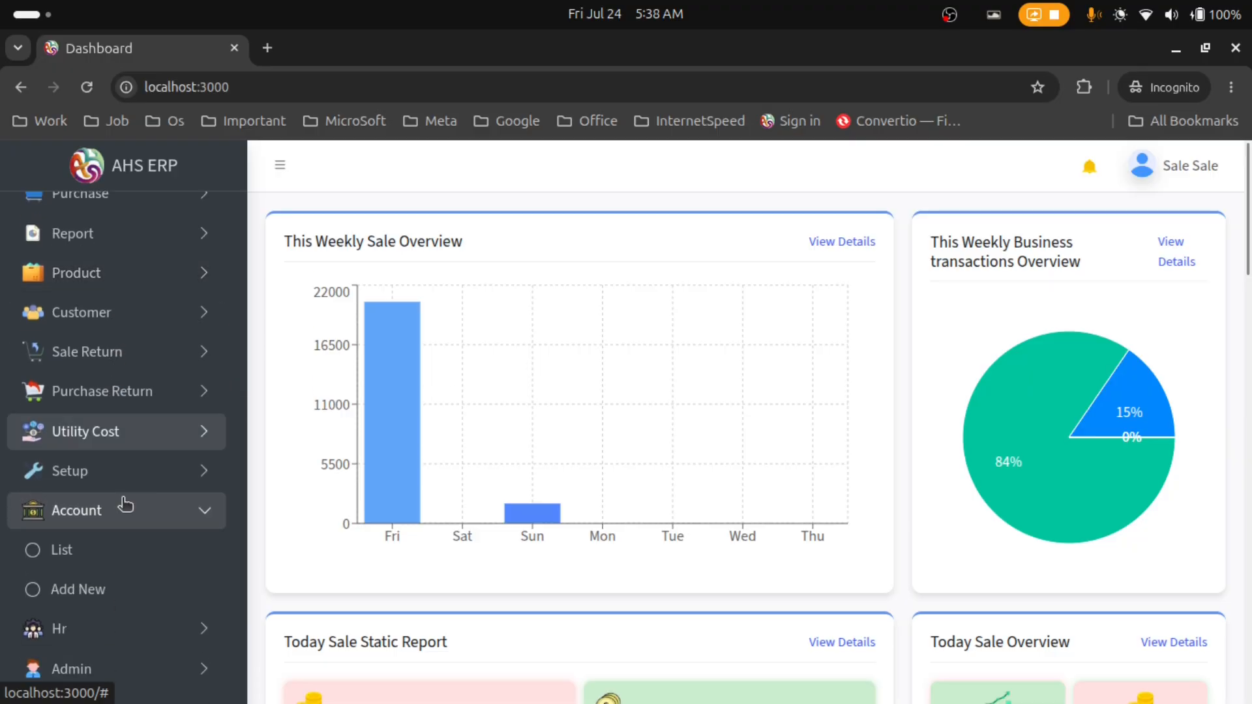
pyautogui.click(129, 603)
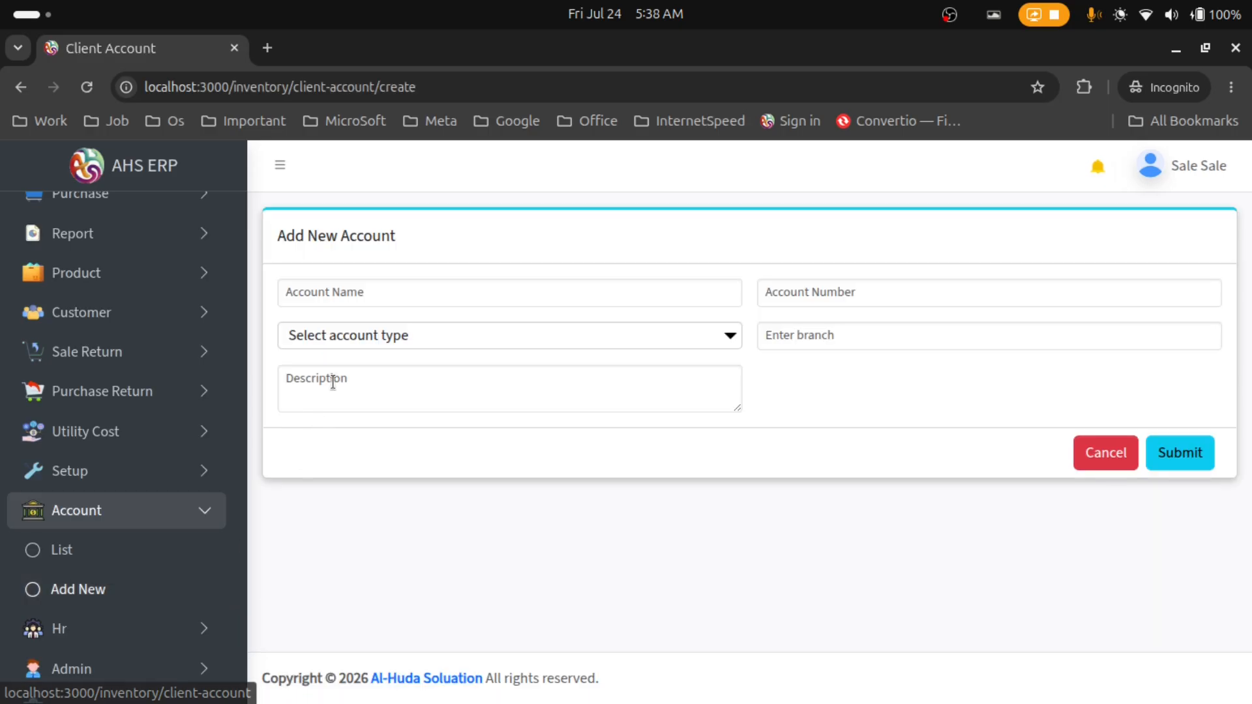
pyautogui.click(363, 290)
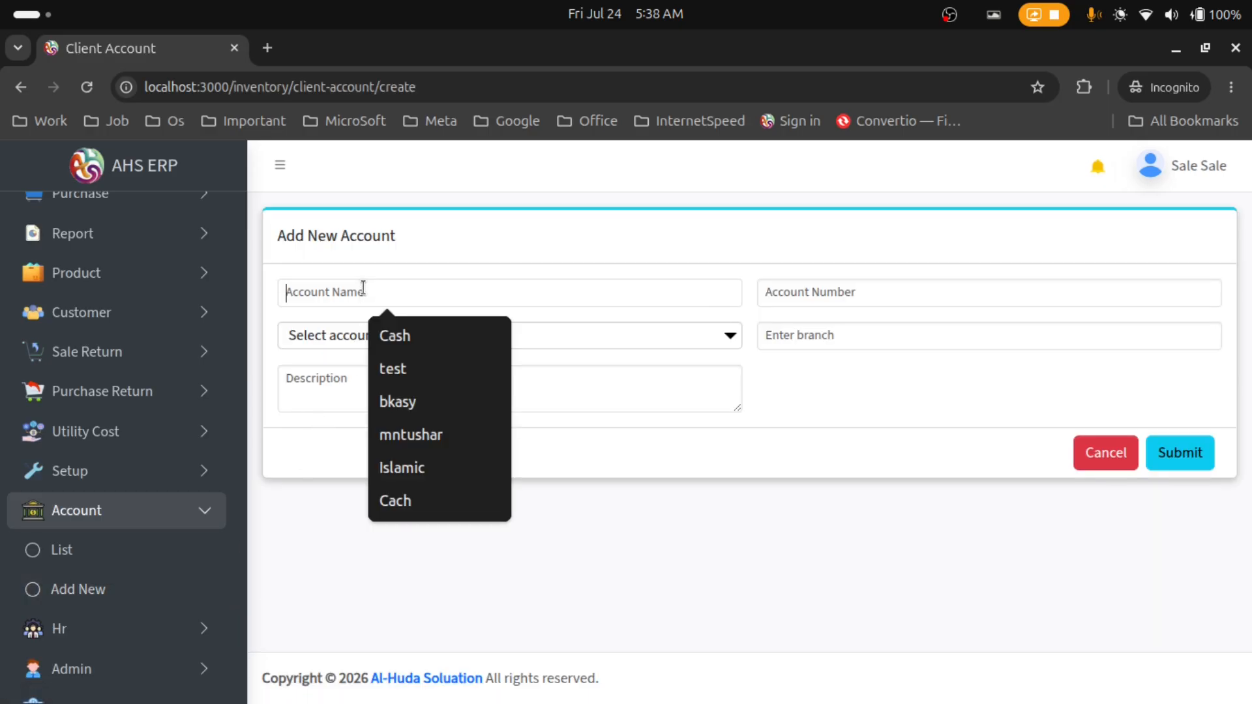
pyautogui.click(348, 290)
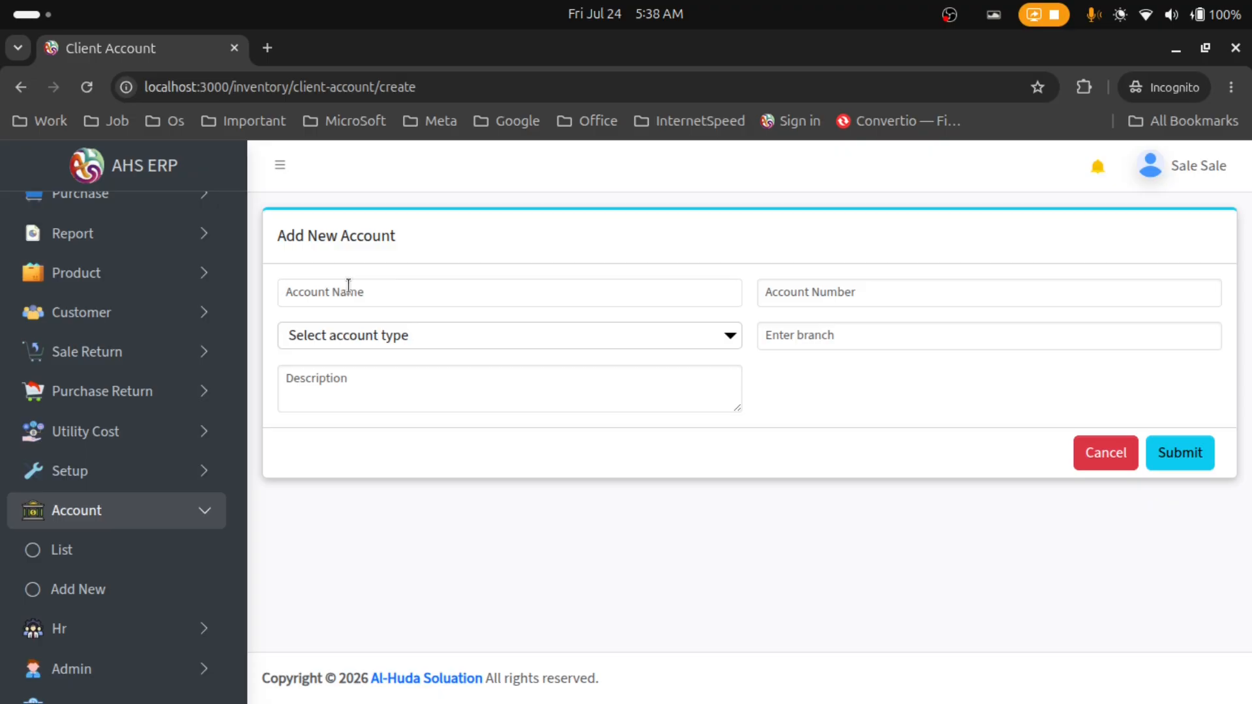
pyautogui.write('Al-Huda soluation')
# Step: Enter the account number, set the type to Bank, and set the branch to Kushtia
pyautogui.click(848, 287)
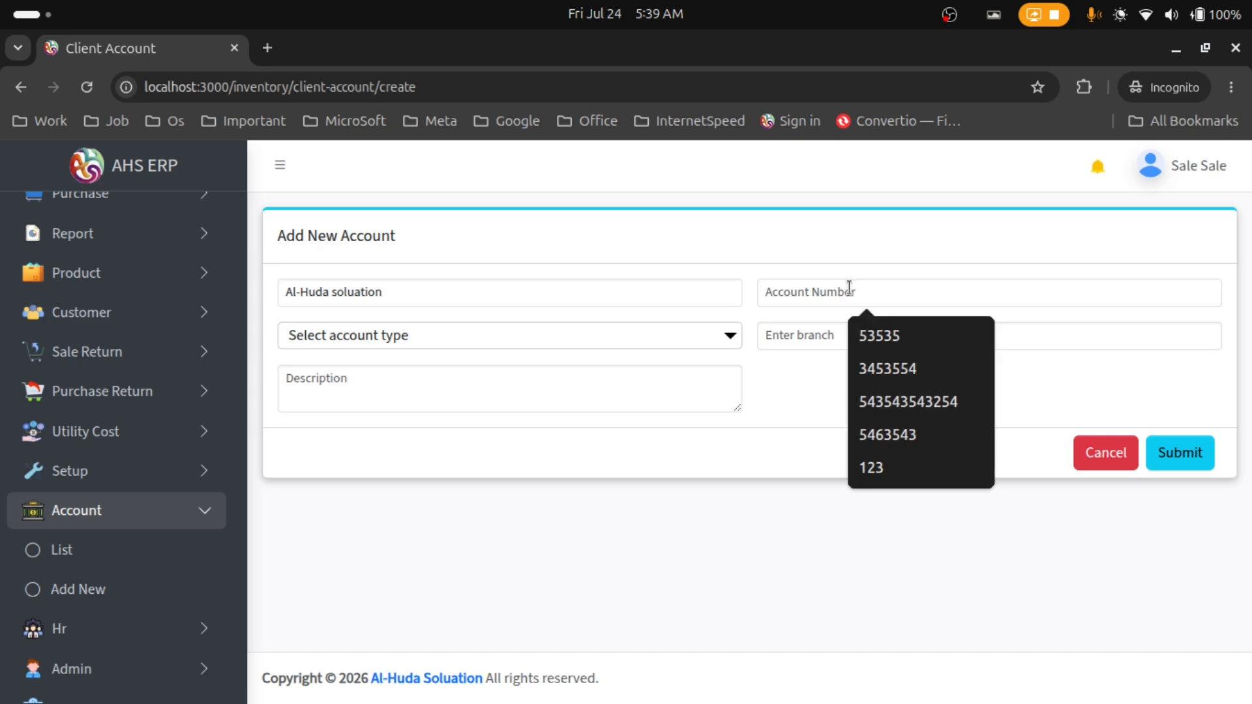
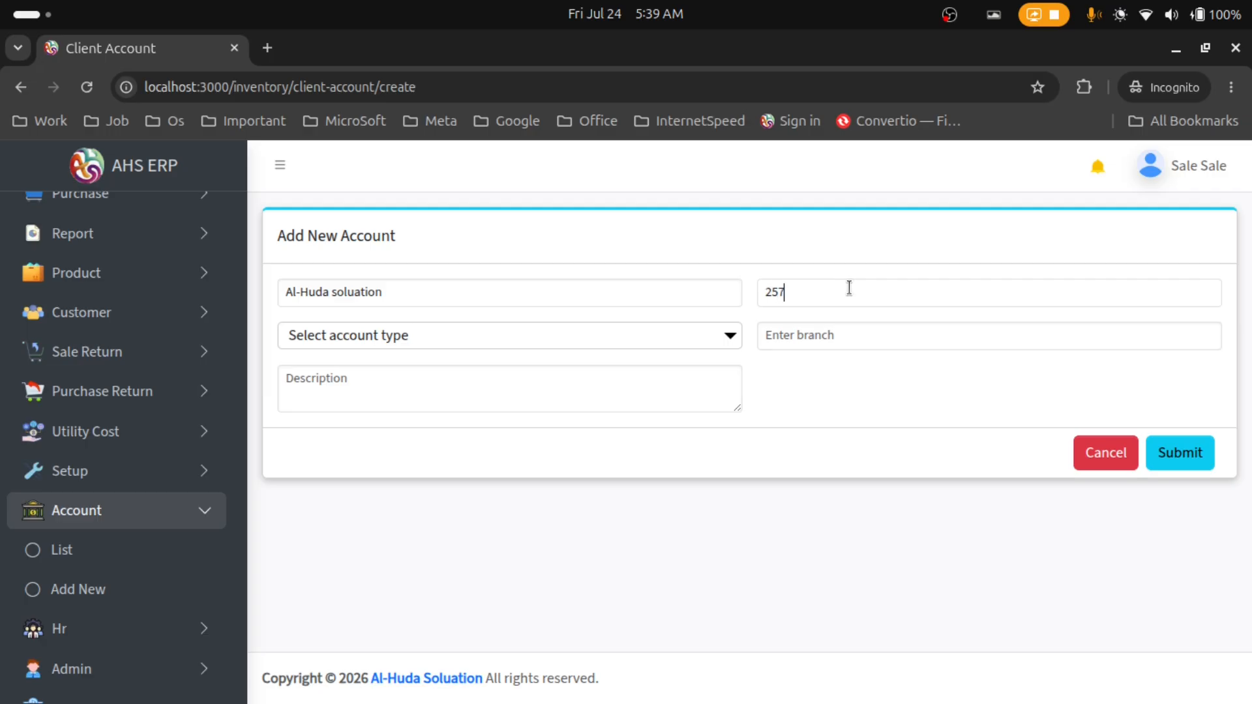
pyautogui.click(391, 338)
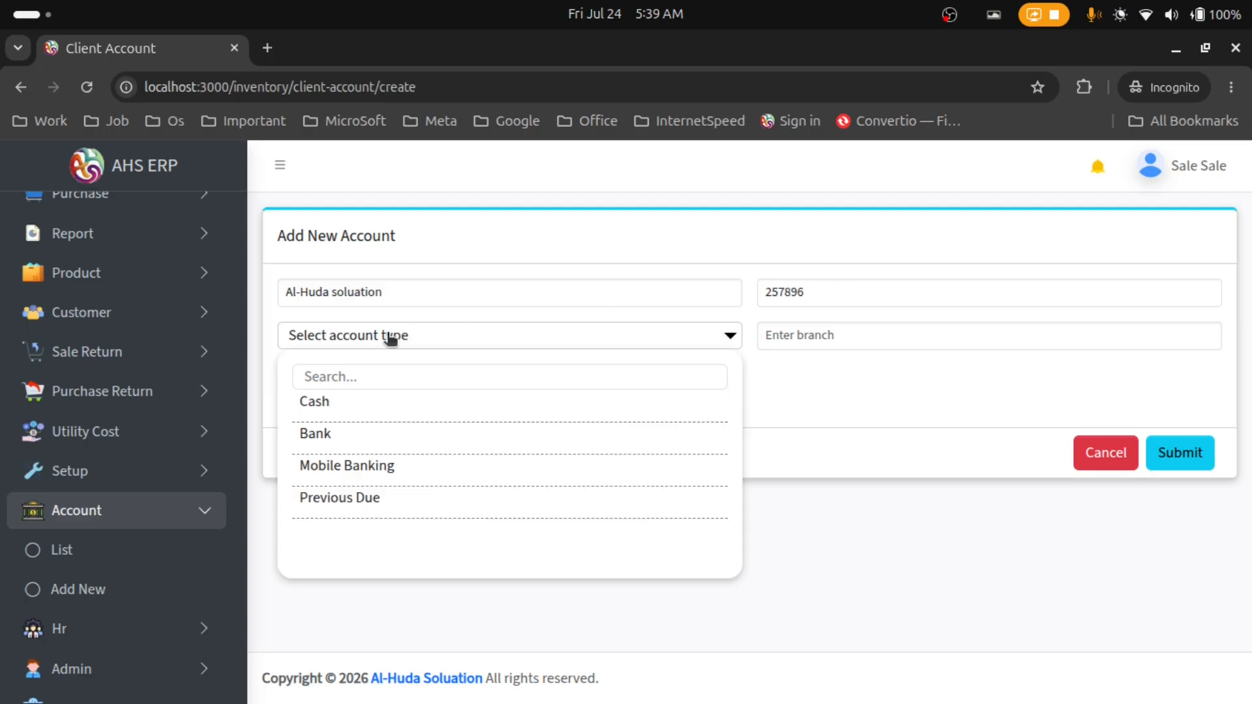
pyautogui.click(400, 437)
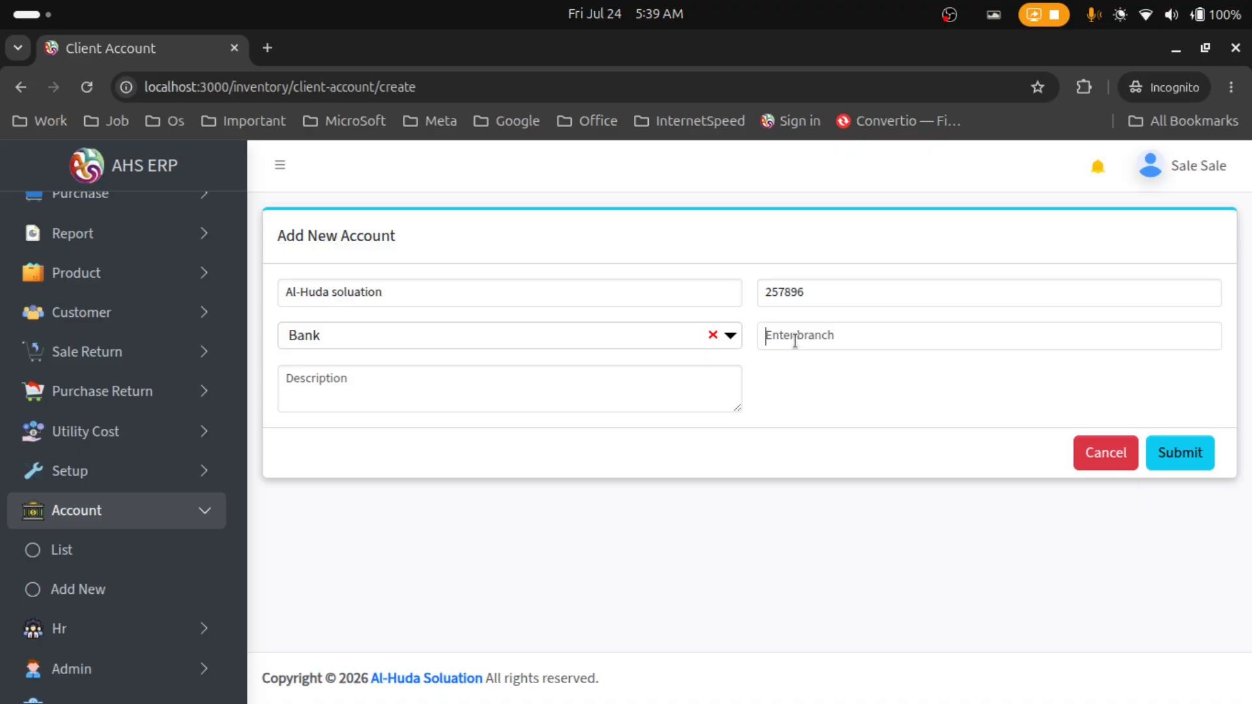
pyautogui.write('Kushtia')
pyautogui.click(372, 398)
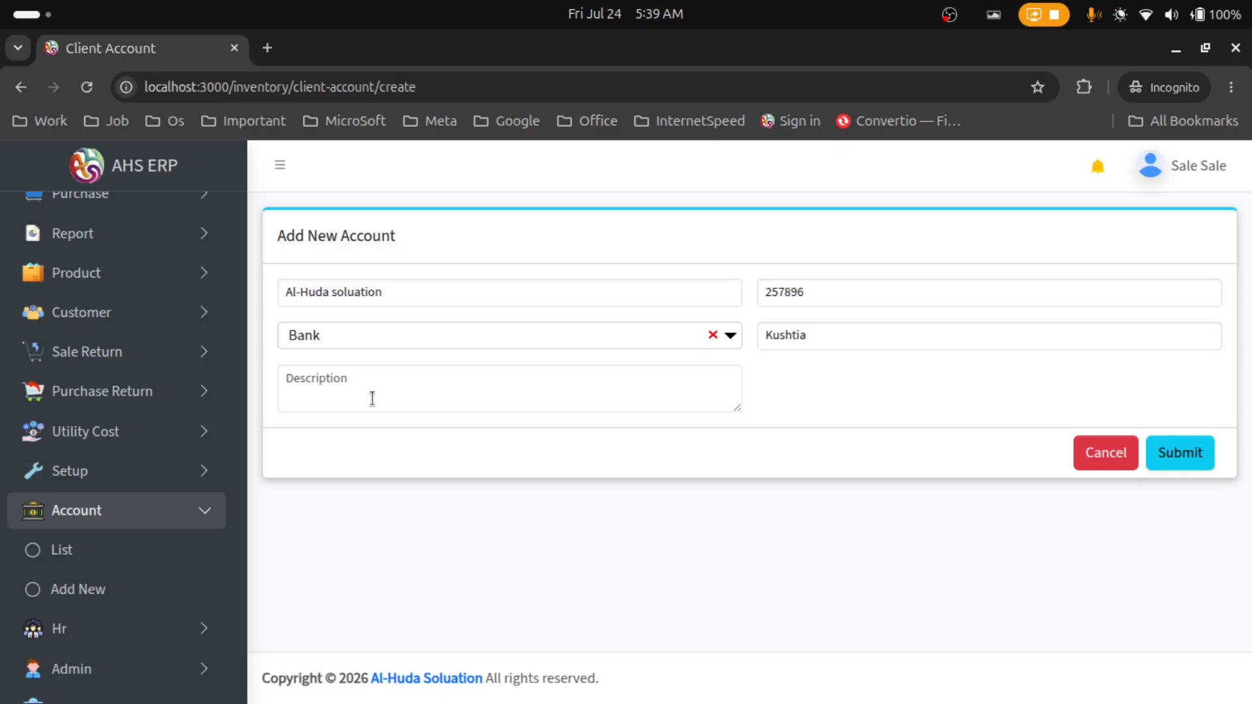
# Step: Submit the new Al-Huda soluation account
pyautogui.click(1159, 452)
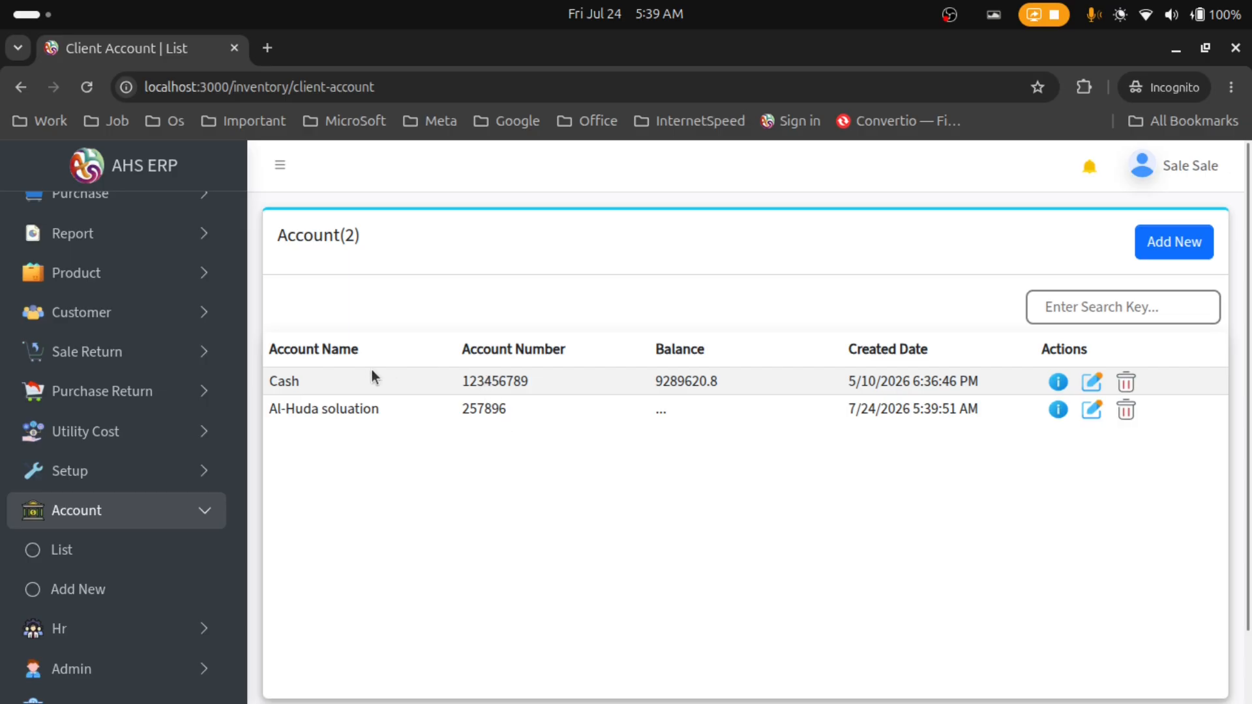
pyautogui.doubleClick(304, 385)
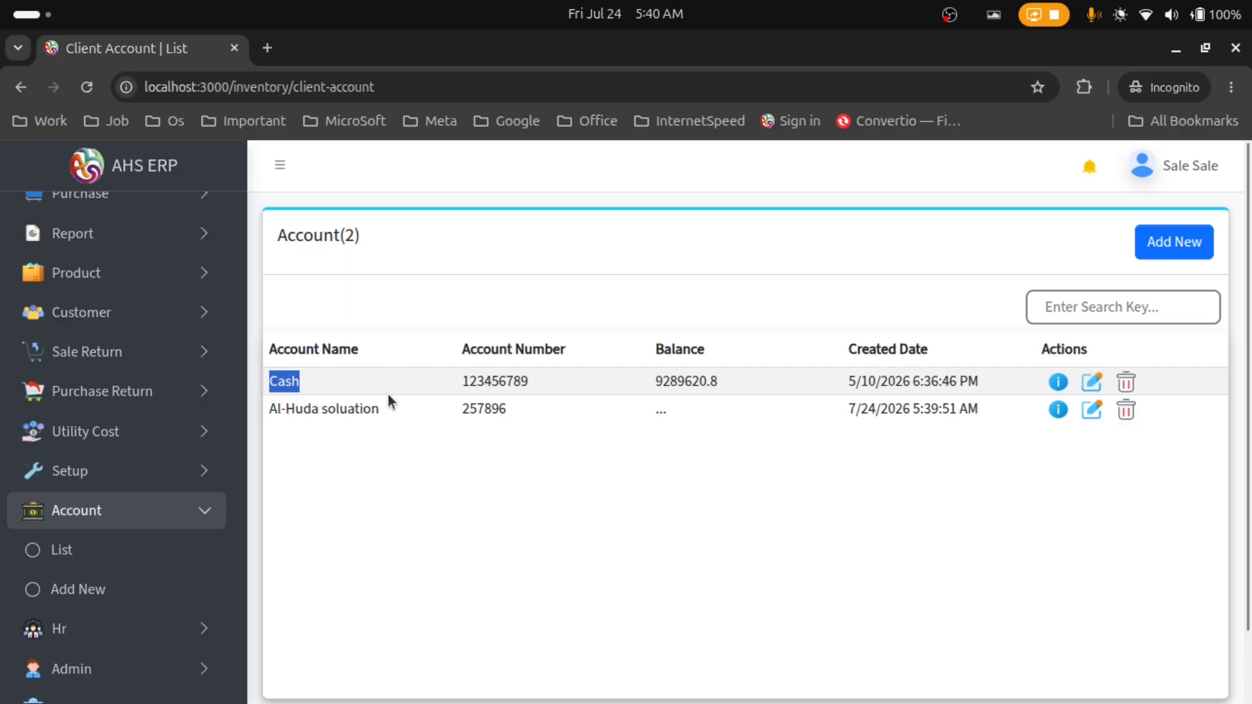
pyautogui.click(402, 413)
pyautogui.moveTo(402, 413); pyautogui.dragTo(327, 409)
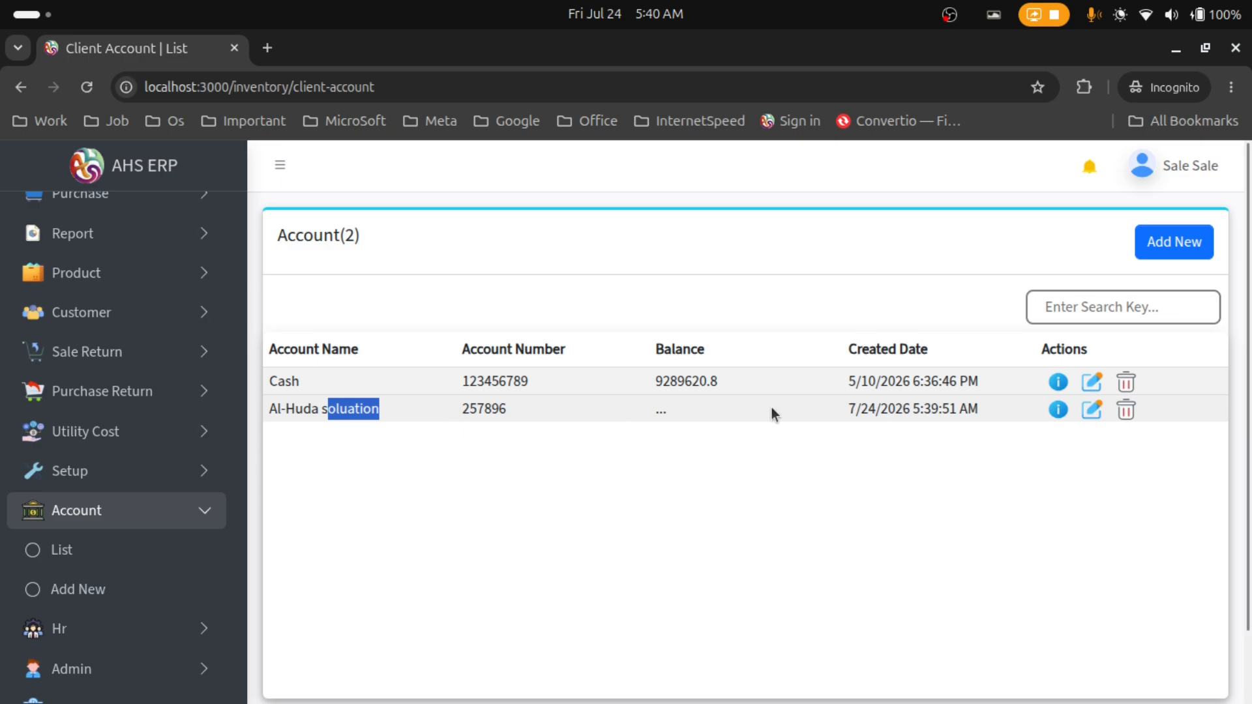
# Step: Open the Al-Huda soluation details, showing balance 0 and an empty statement
pyautogui.click(1057, 411)
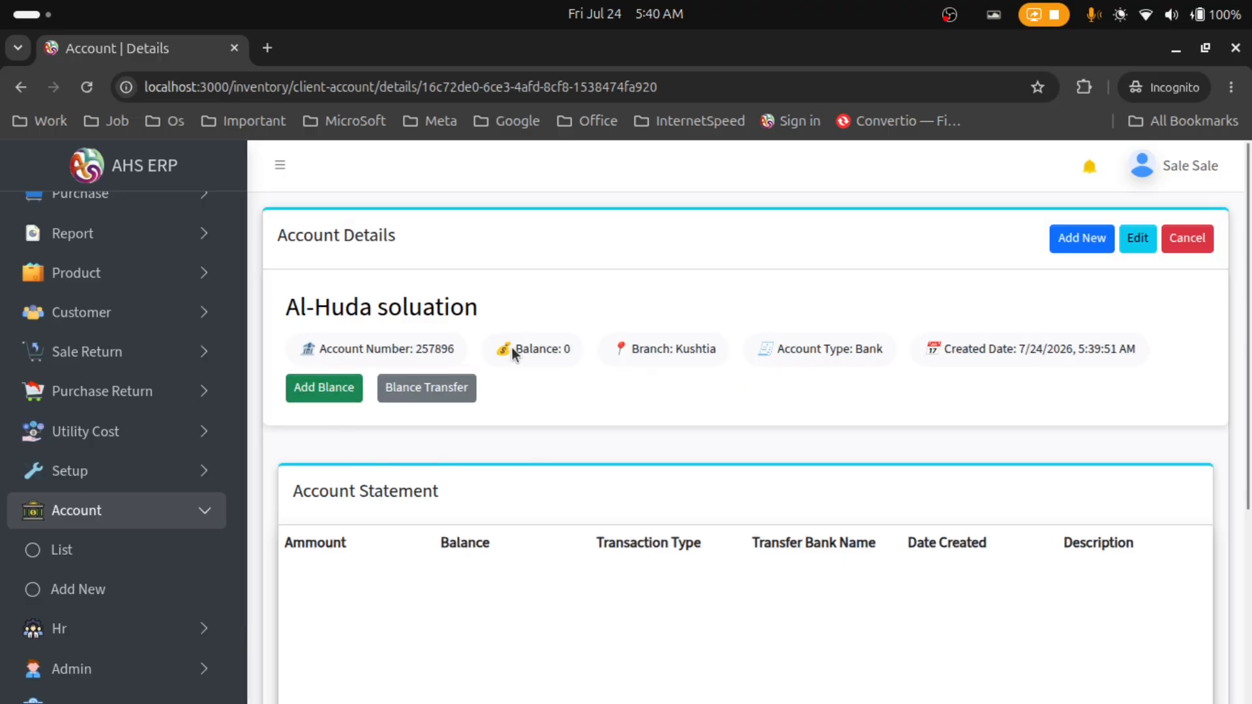
pyautogui.moveTo(514, 353)
pyautogui.mouseDown()
pyautogui.moveTo(537, 347)
pyautogui.moveTo(499, 348)
pyautogui.mouseUp()
pyautogui.moveTo(652, 349); pyautogui.dragTo(685, 347)
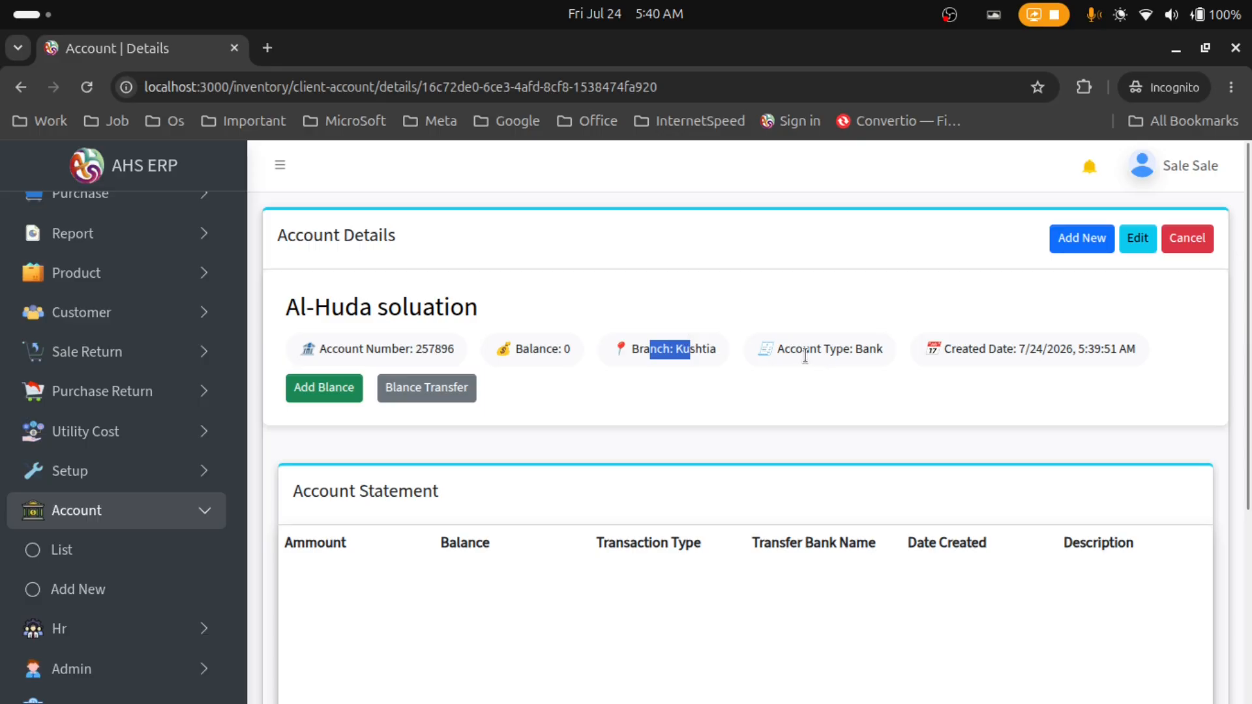
pyautogui.moveTo(803, 349); pyautogui.dragTo(840, 349)
pyautogui.click(978, 348)
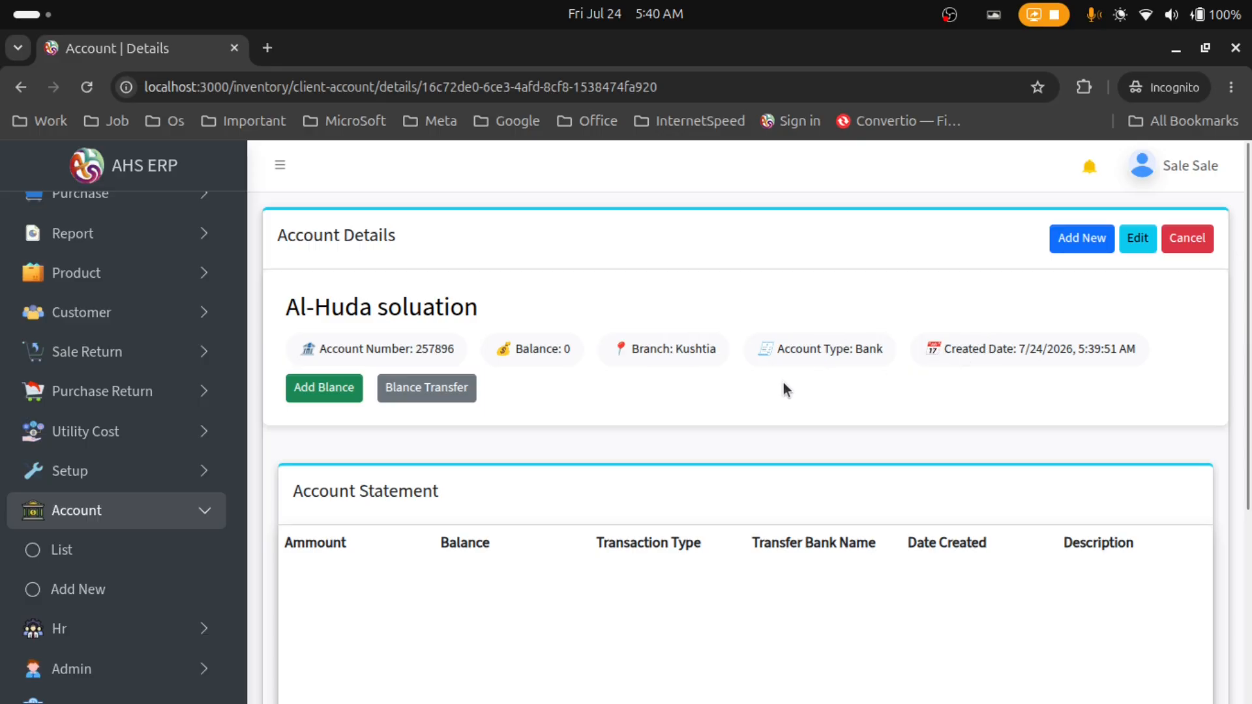
pyautogui.scroll(-5, 763, 384)
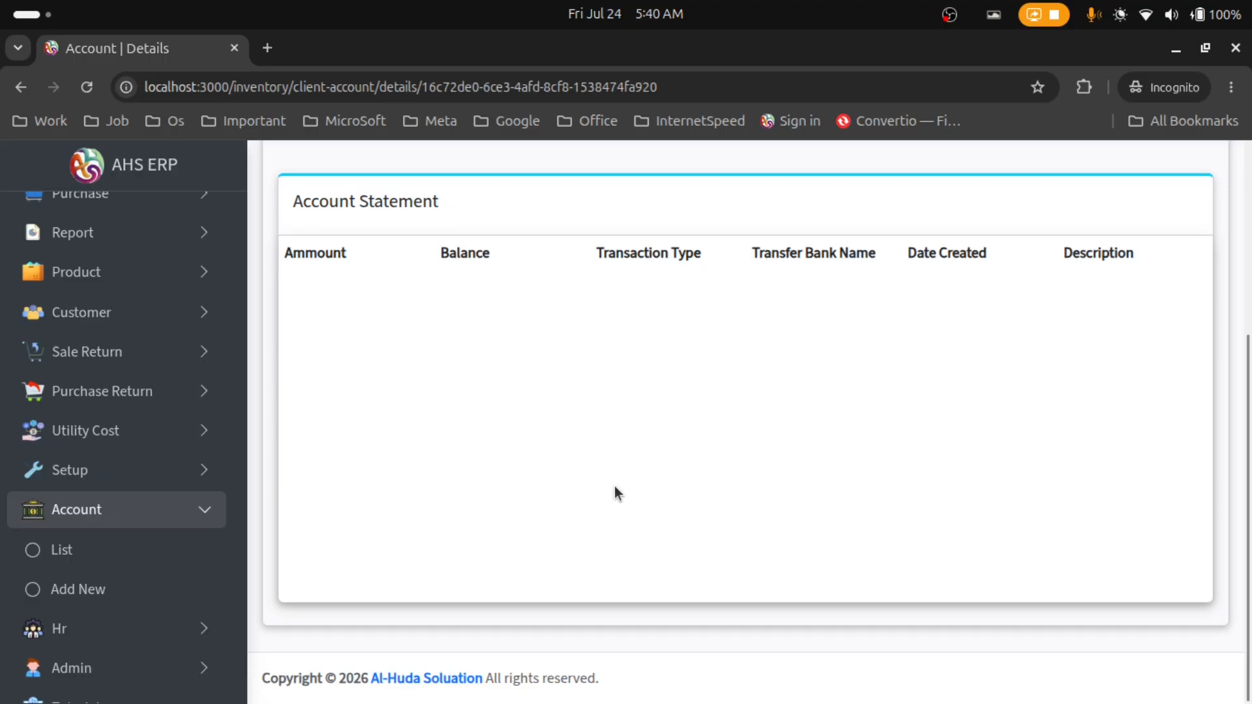
pyautogui.scroll(2, 615, 487)
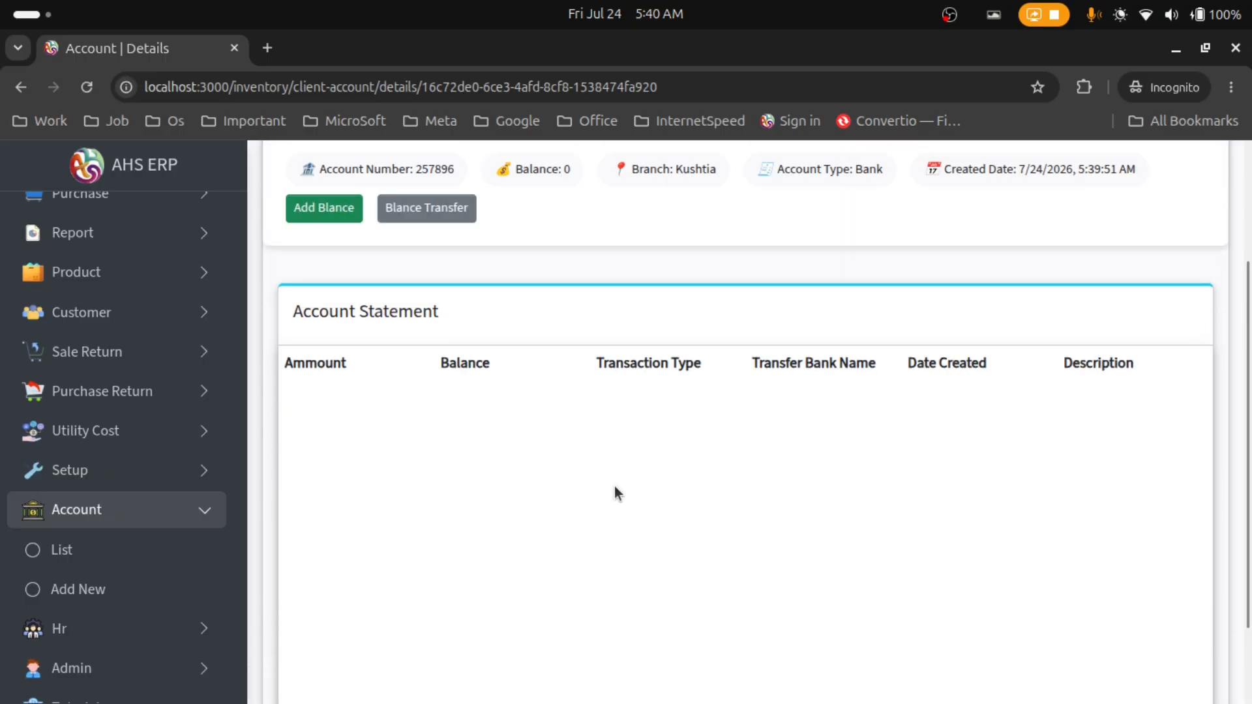
pyautogui.scroll(2, 614, 486)
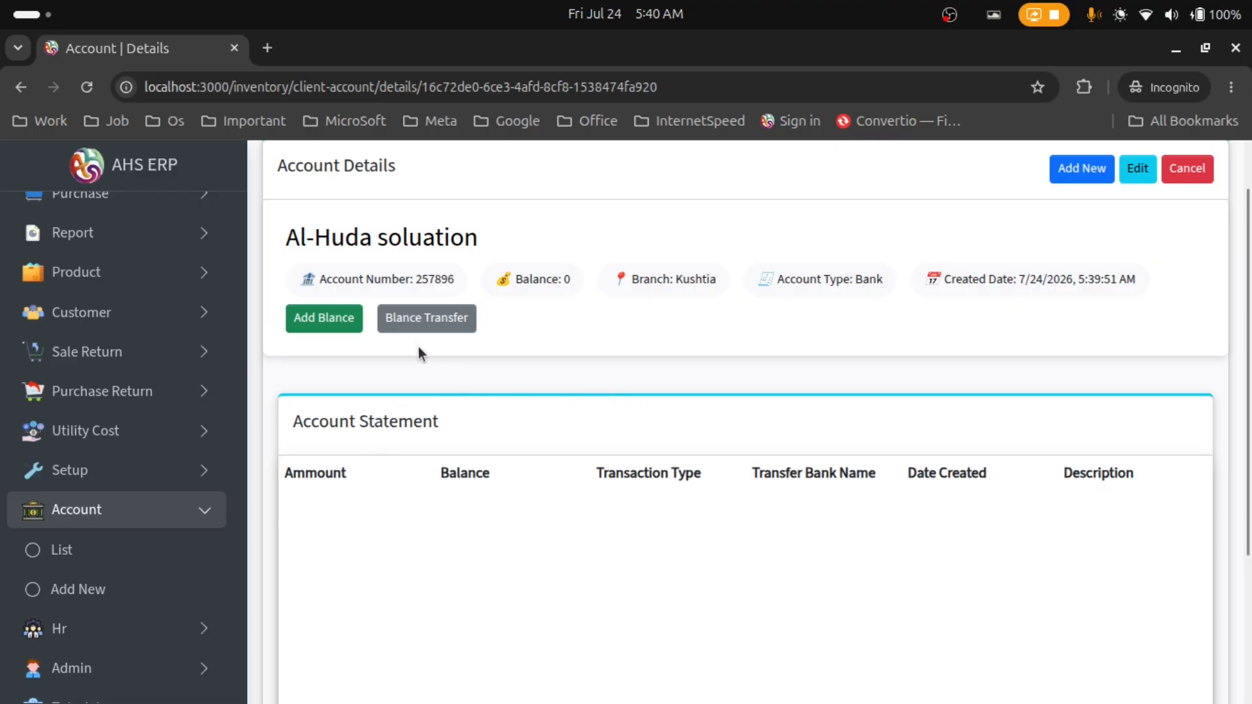
# Step: Add a balance of 1000 to Al-Huda soluation as a Credit transaction
pyautogui.click(338, 329)
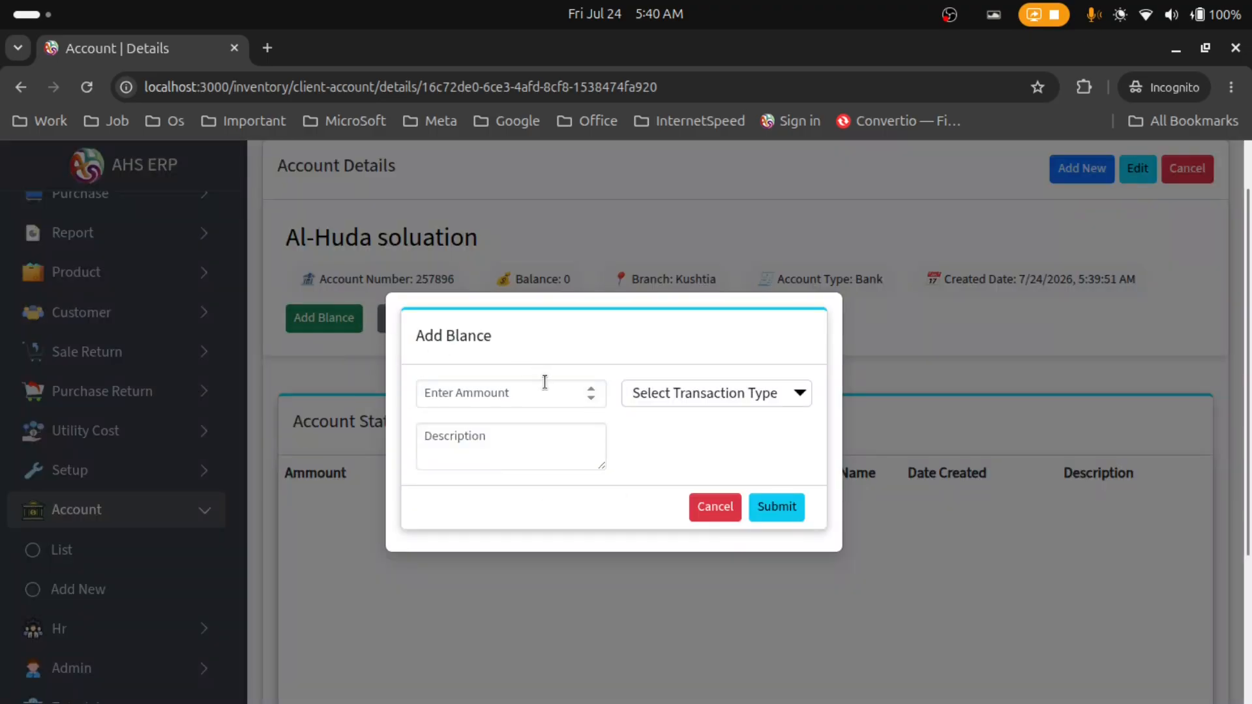
pyautogui.click(542, 392)
pyautogui.write('10')
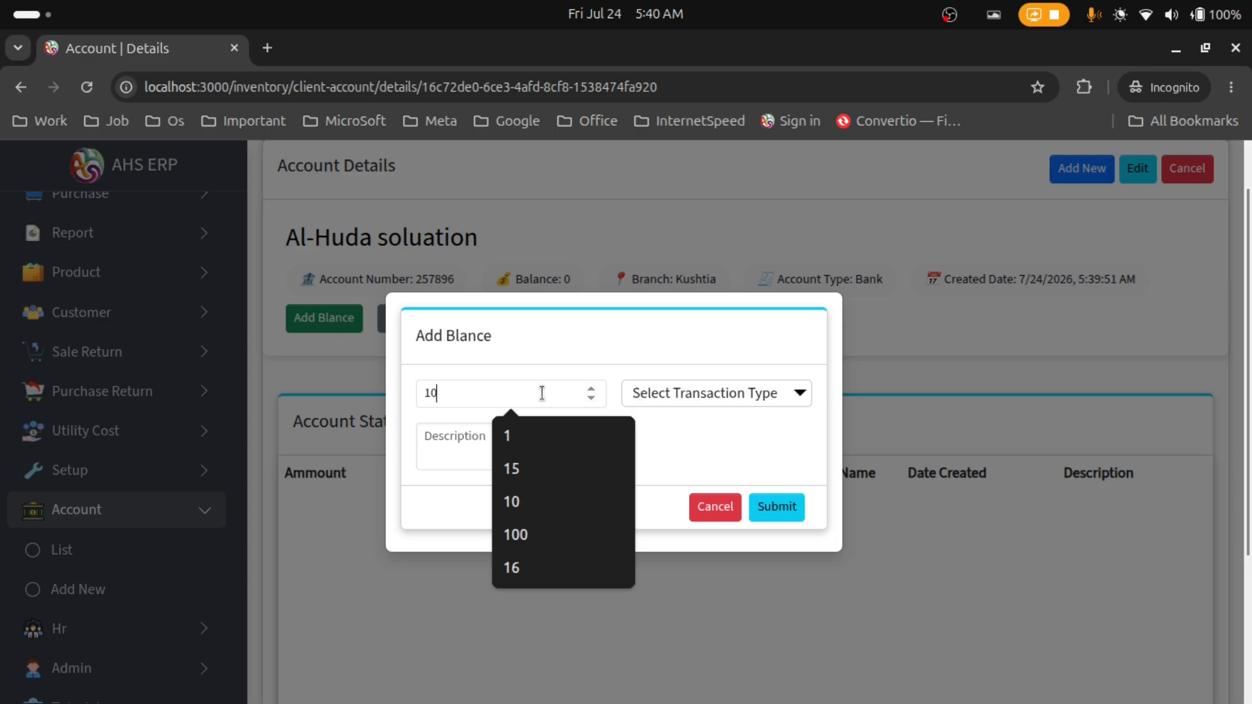
pyautogui.write('00')
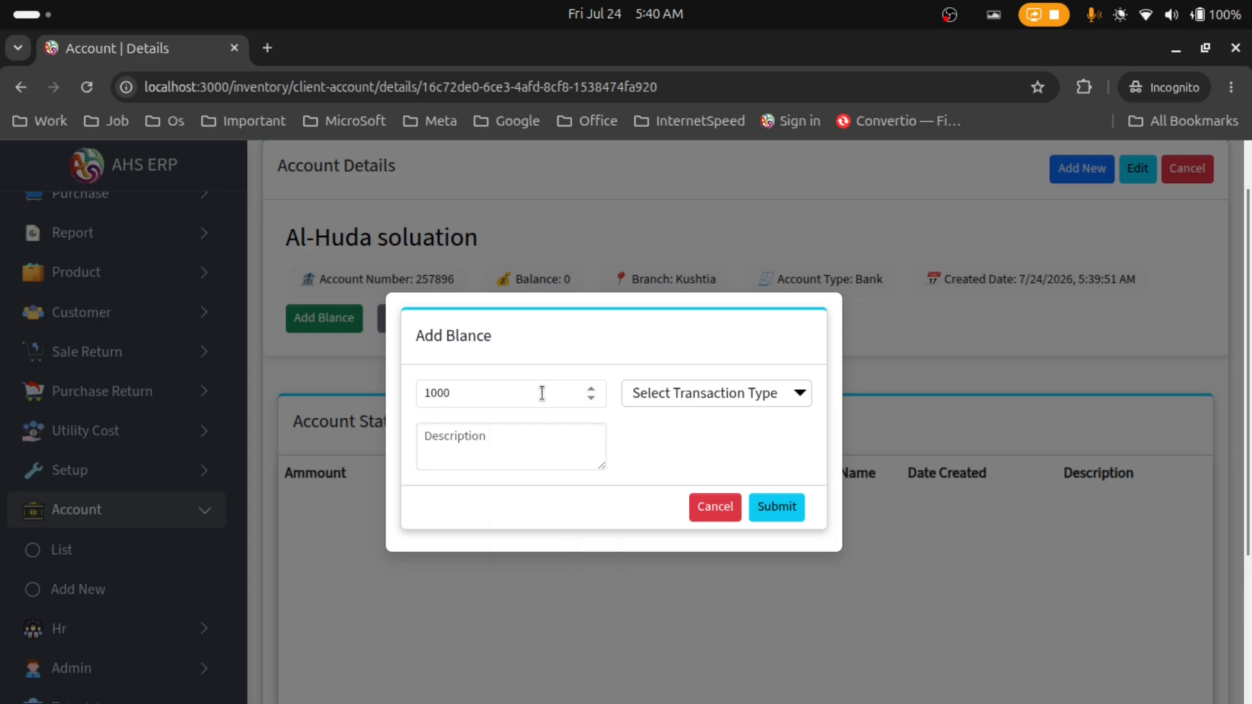
pyautogui.click(655, 398)
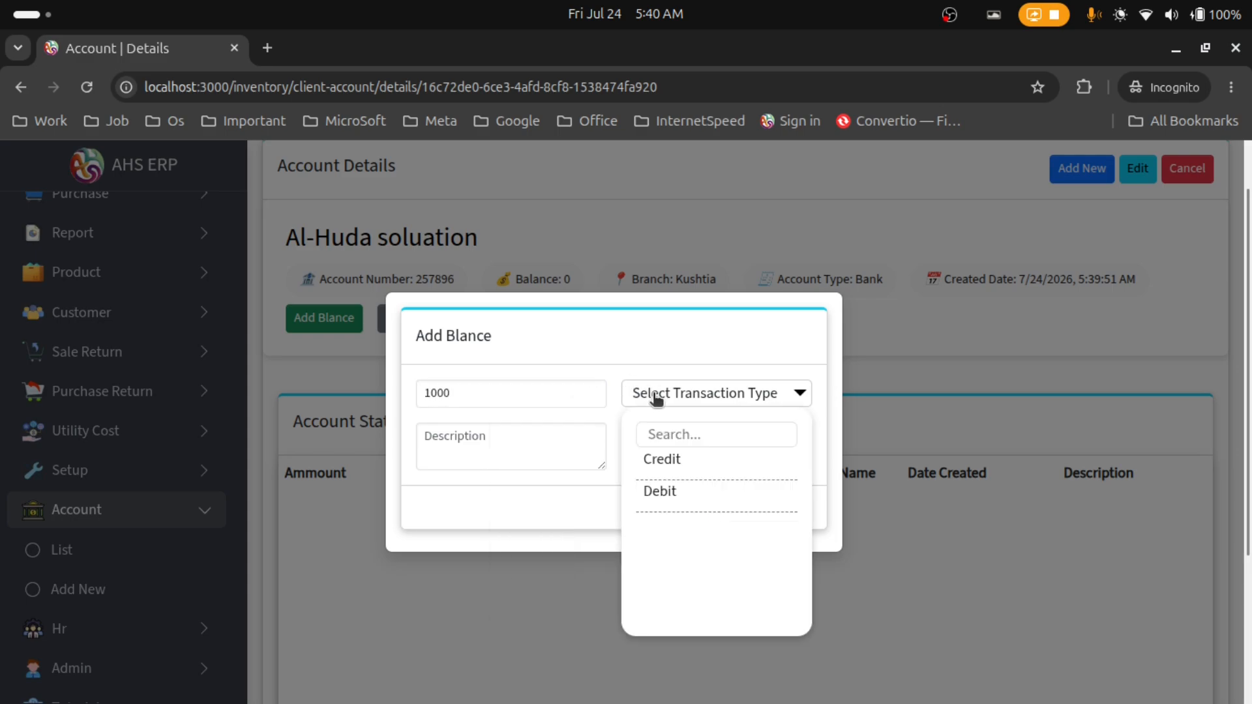
pyautogui.click(682, 466)
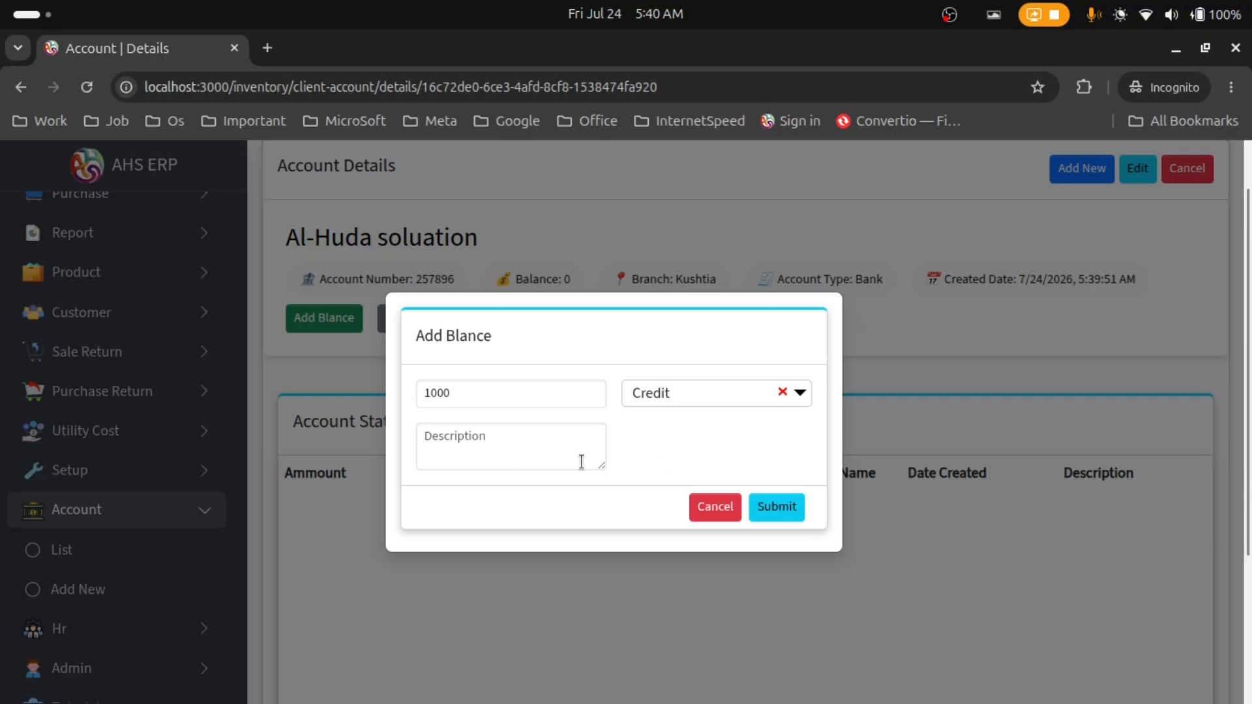
pyautogui.click(775, 515)
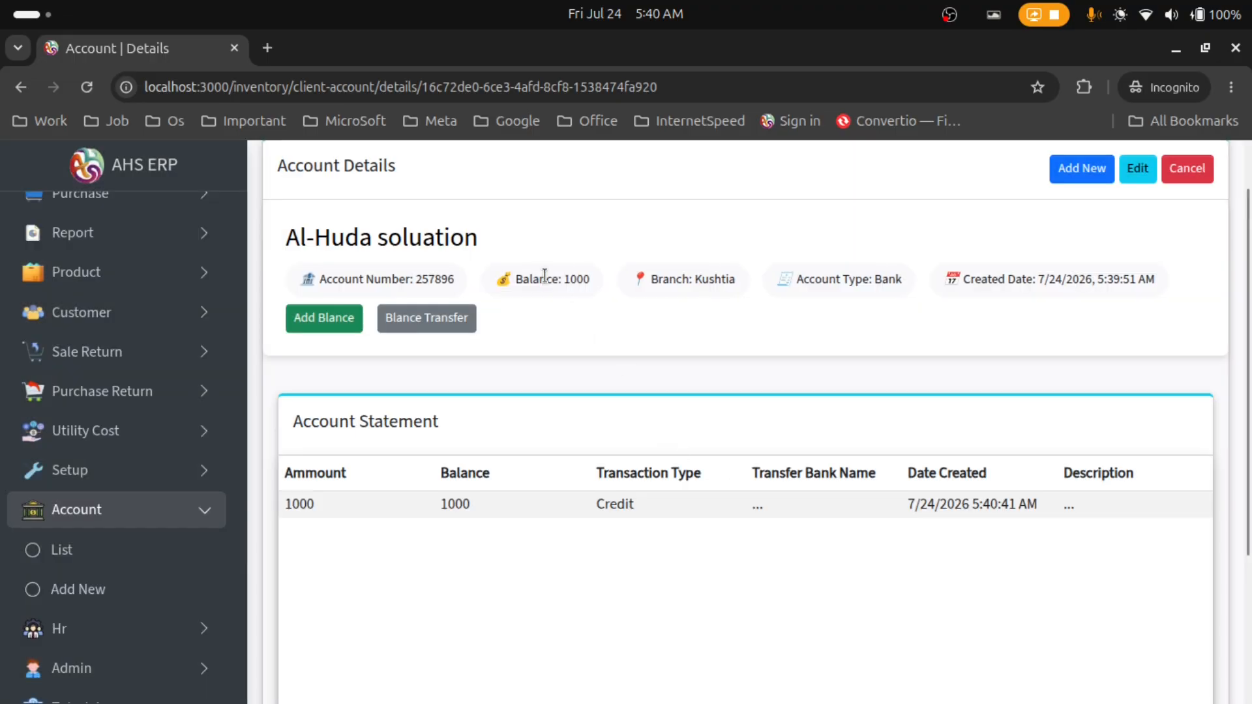
# Step: Replace the Al-Huda soluation account number with the new number and submit the edit
pyautogui.moveTo(545, 274); pyautogui.dragTo(522, 280)
pyautogui.click(1136, 171)
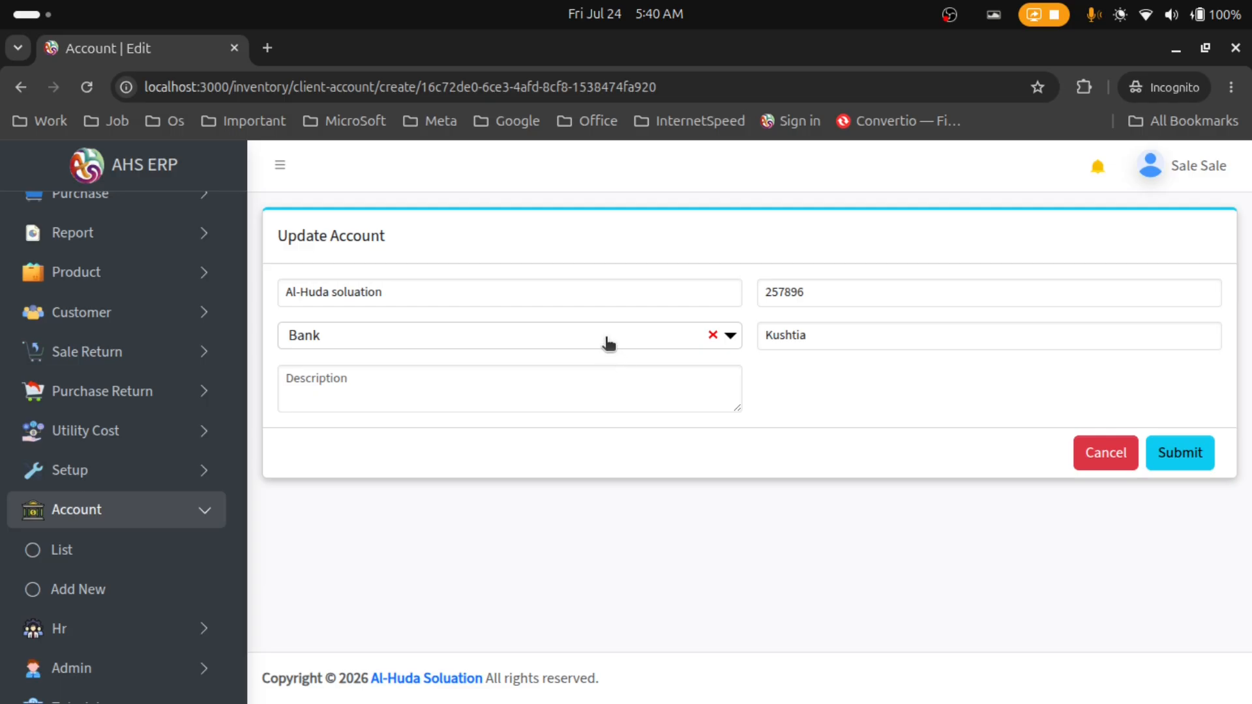
pyautogui.moveTo(810, 296); pyautogui.dragTo(759, 301)
pyautogui.click(1172, 464)
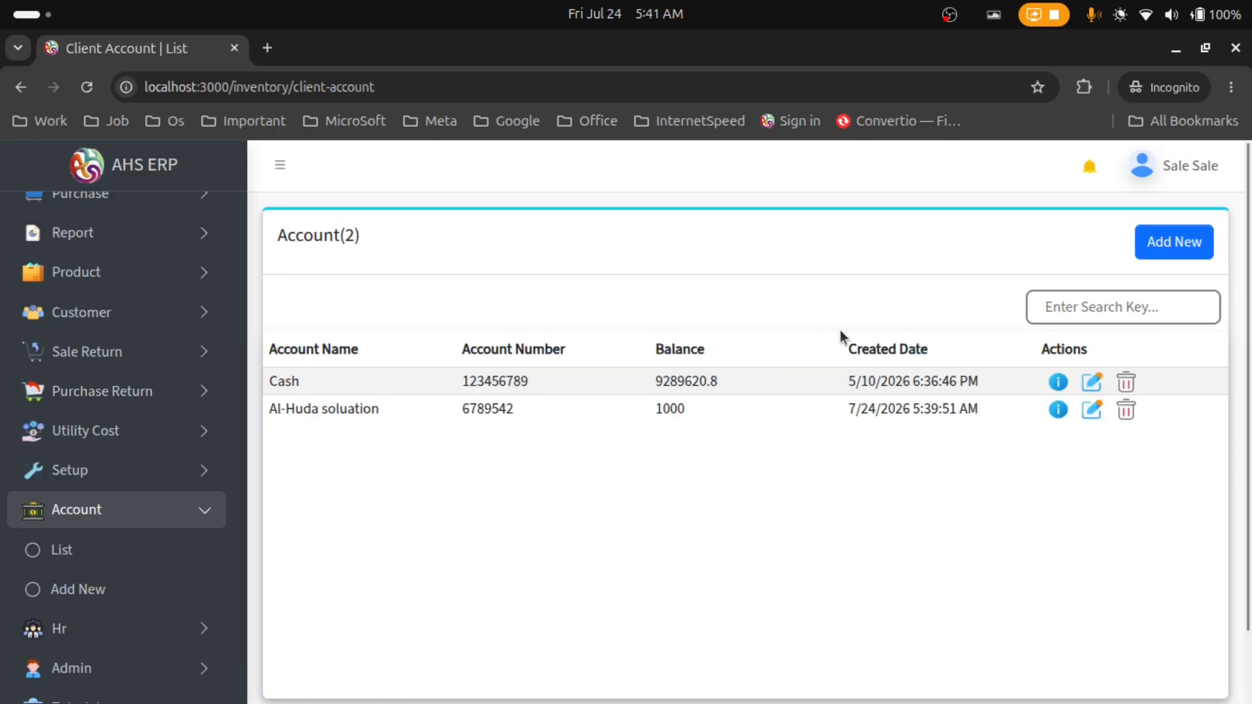
pyautogui.click(1041, 307)
pyautogui.write('al')
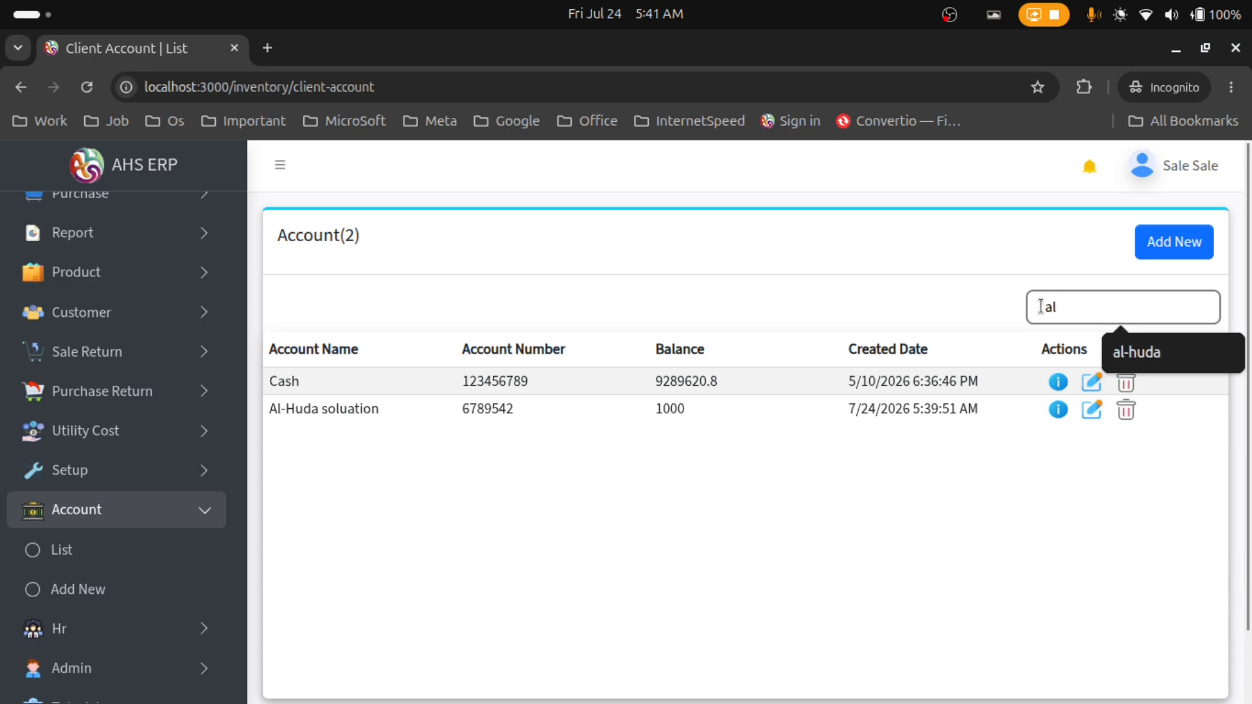
pyautogui.write('-husa')
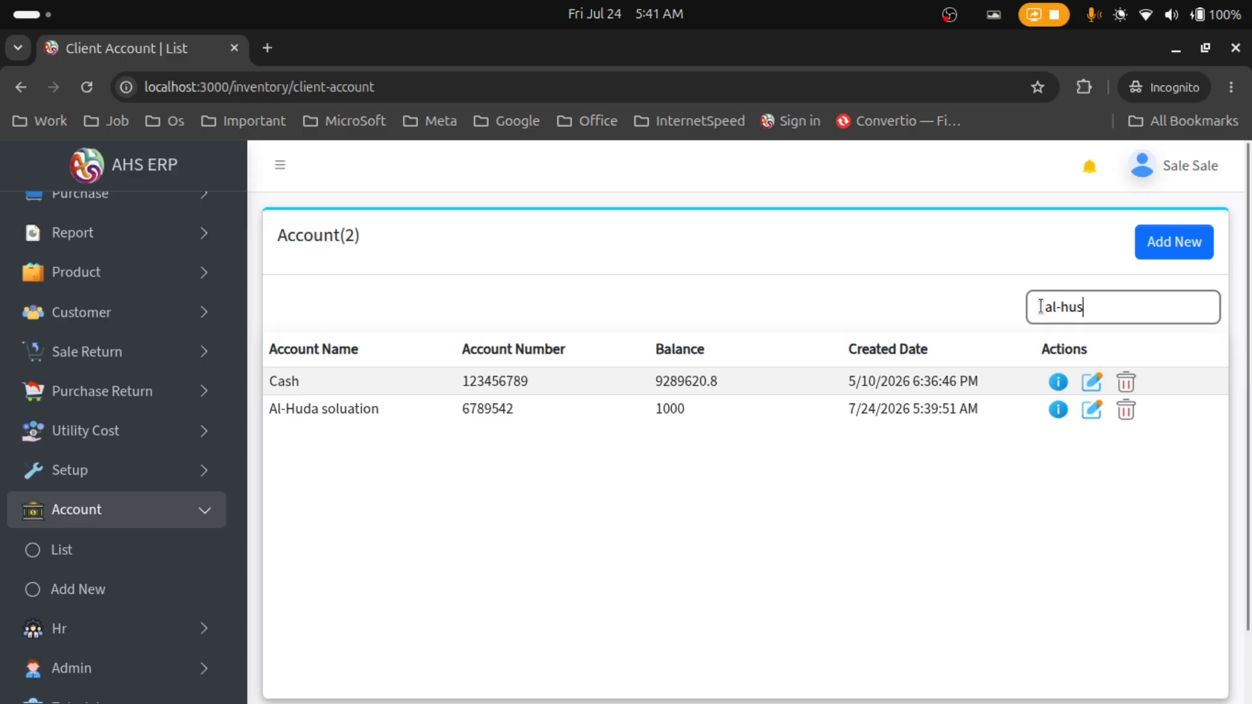
pyautogui.press('BackSpace')
pyautogui.press('BackSpace')
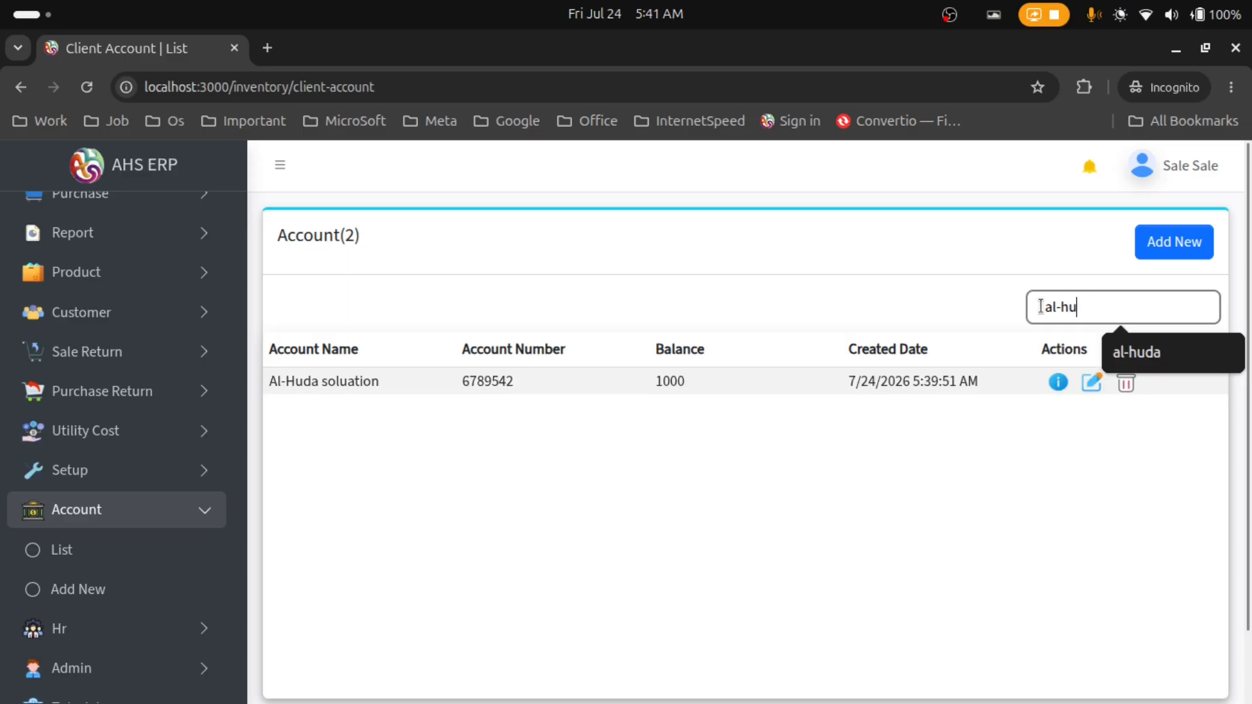
pyautogui.click(682, 291)
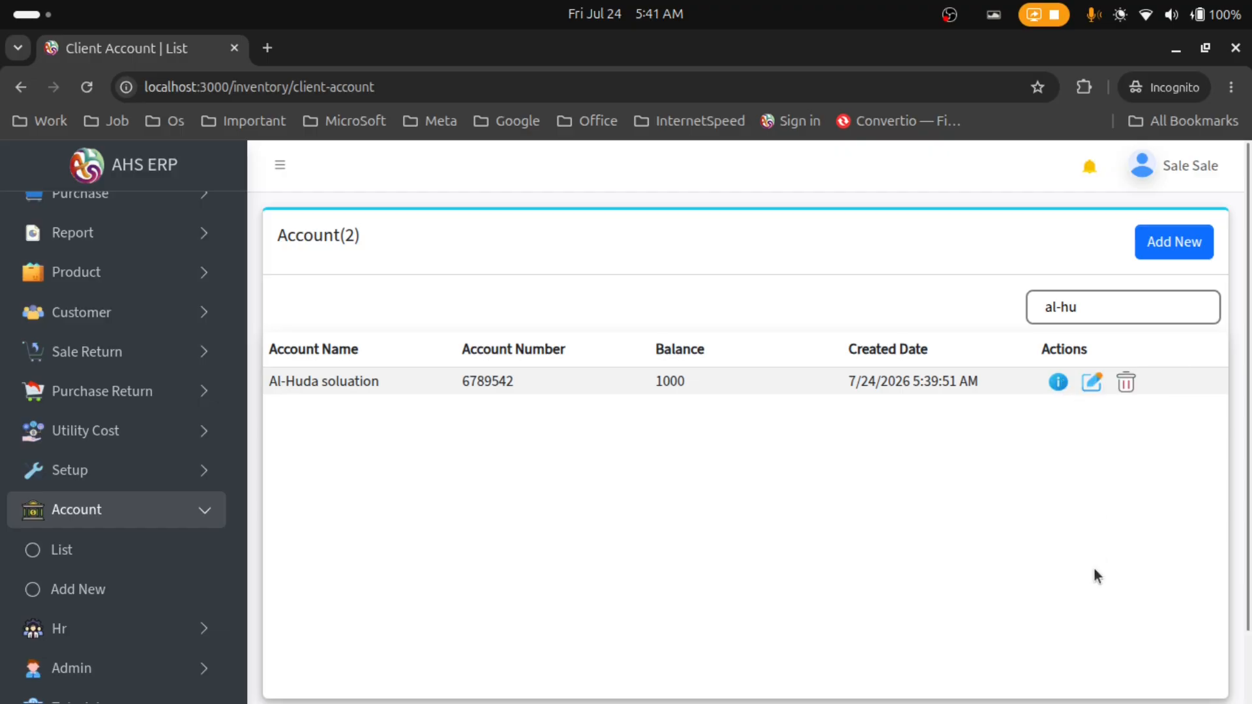
pyautogui.click(1094, 383)
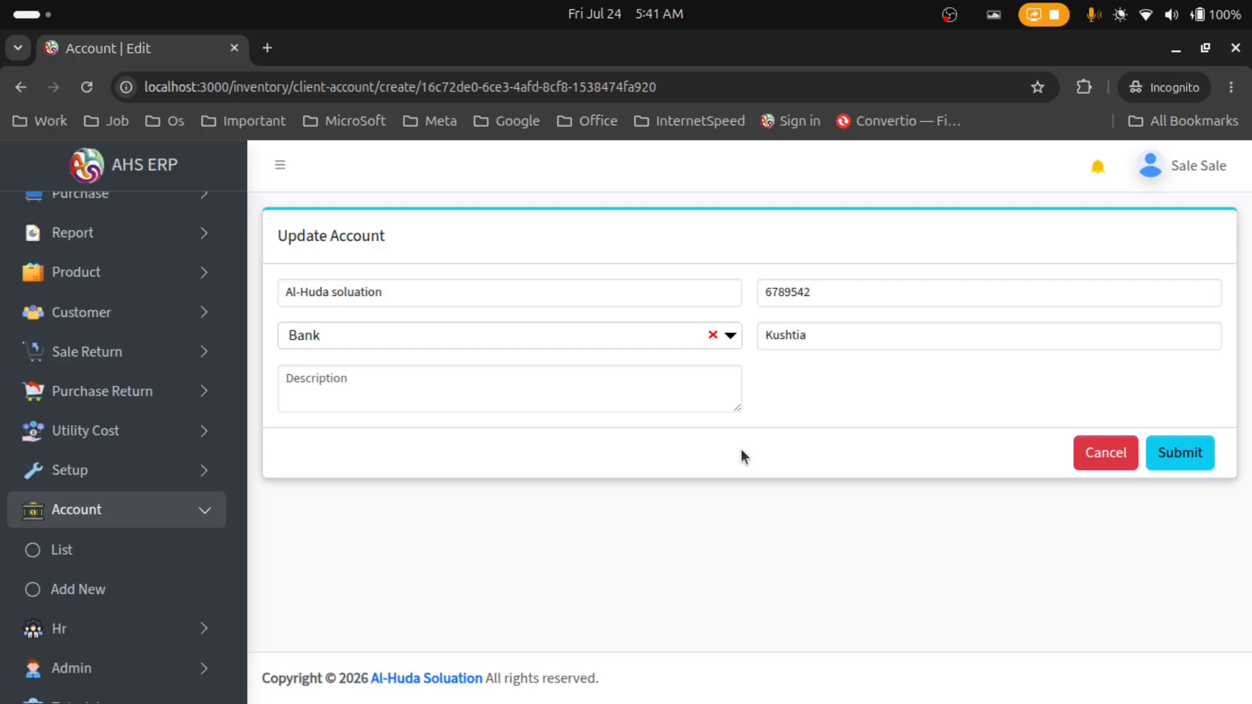
pyautogui.click(1100, 452)
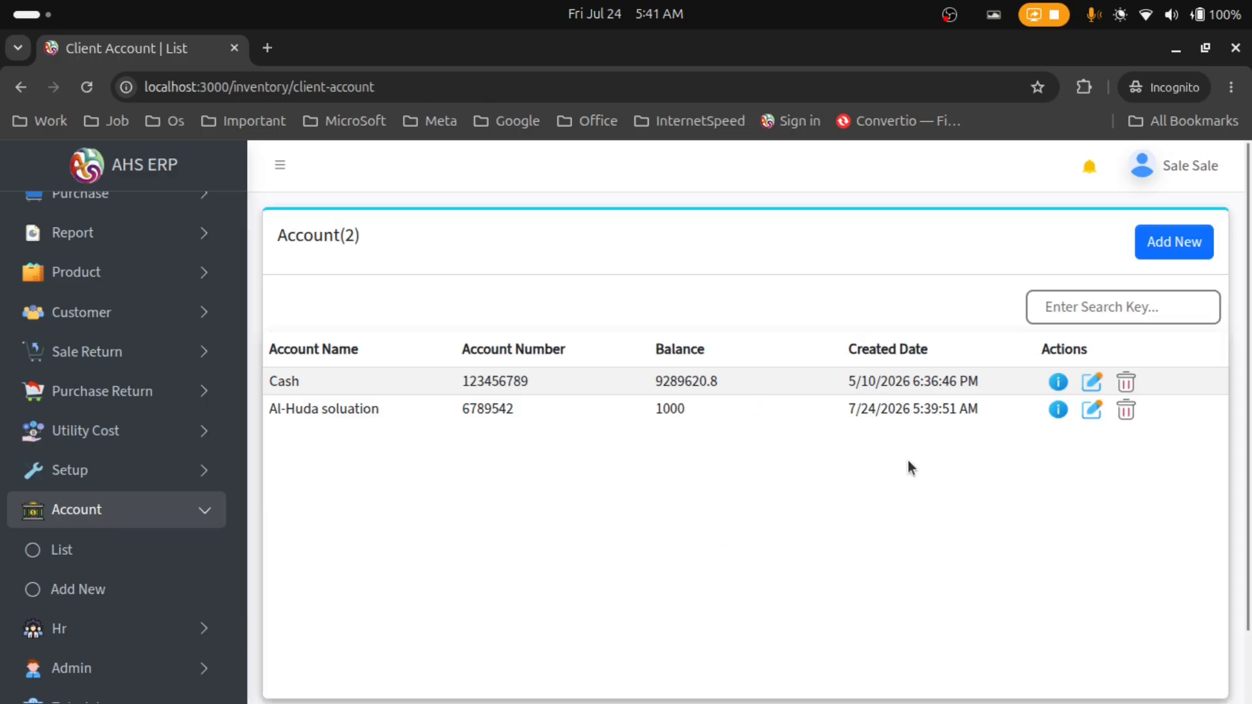
# Step: From Al-Huda soluation's details, submit a Balance Transfer of 500 to the Cash account
pyautogui.click(1058, 410)
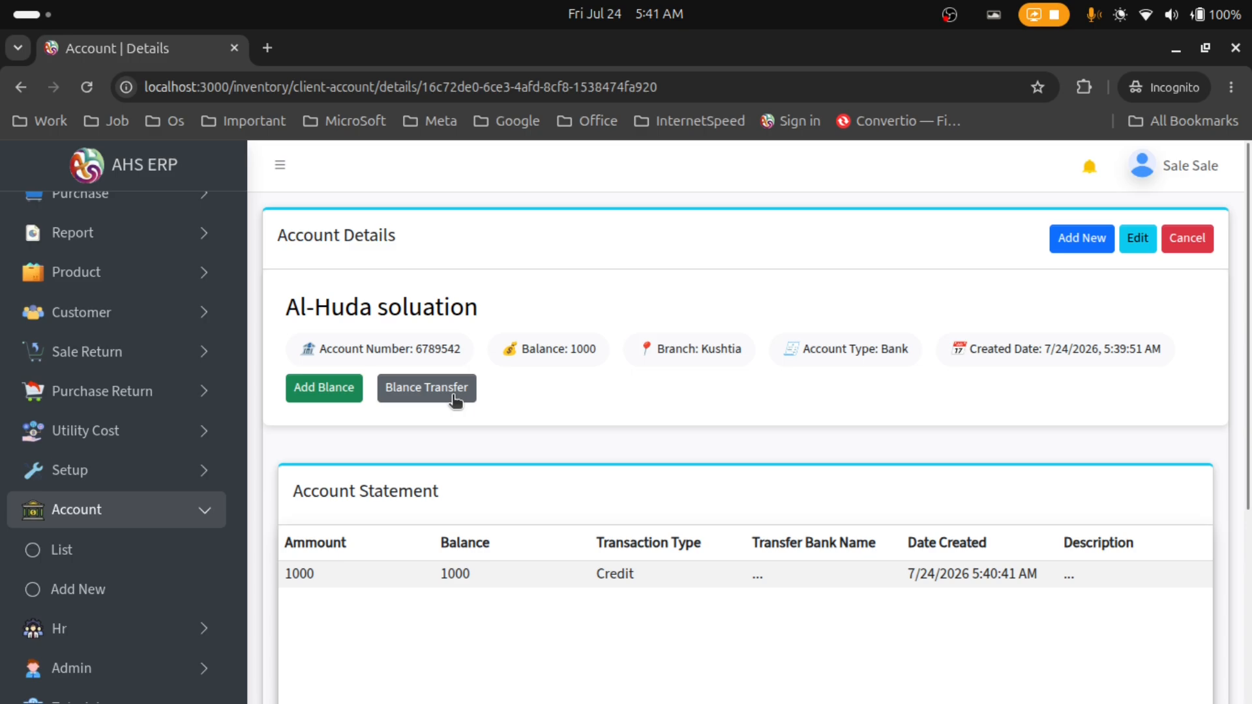
pyautogui.click(454, 394)
pyautogui.click(484, 395)
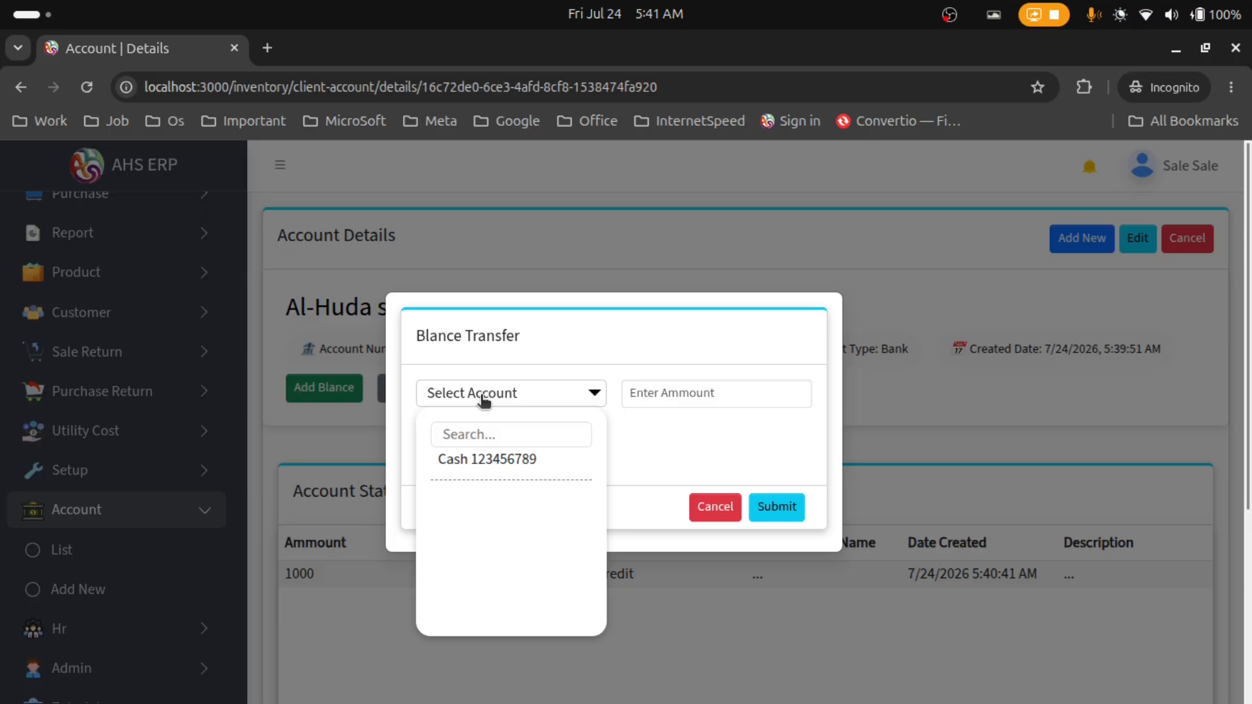
pyautogui.click(483, 460)
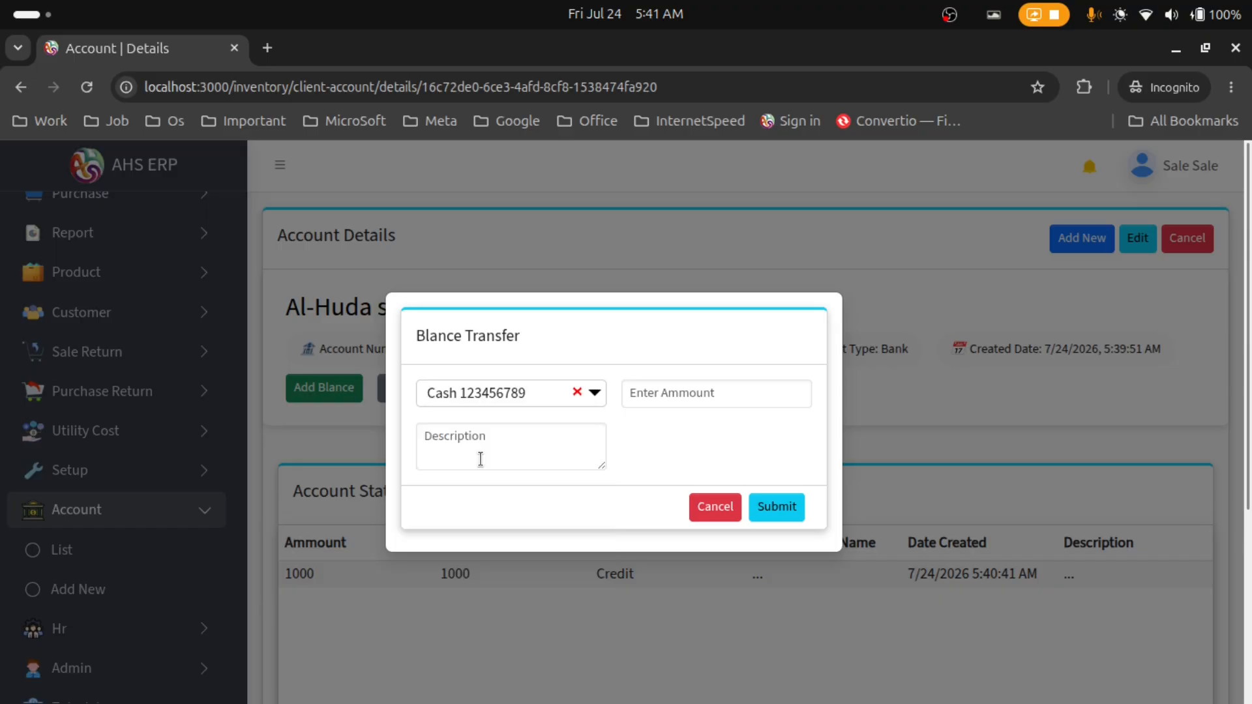
pyautogui.click(704, 399)
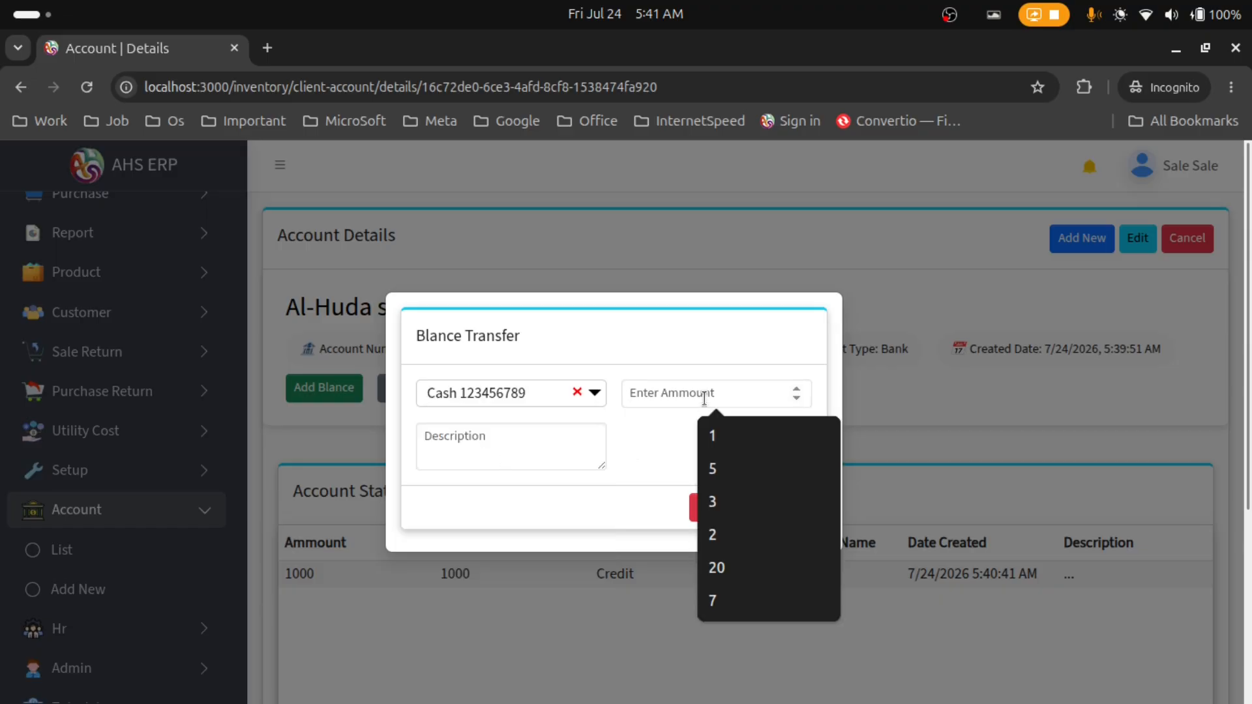
pyautogui.write('500')
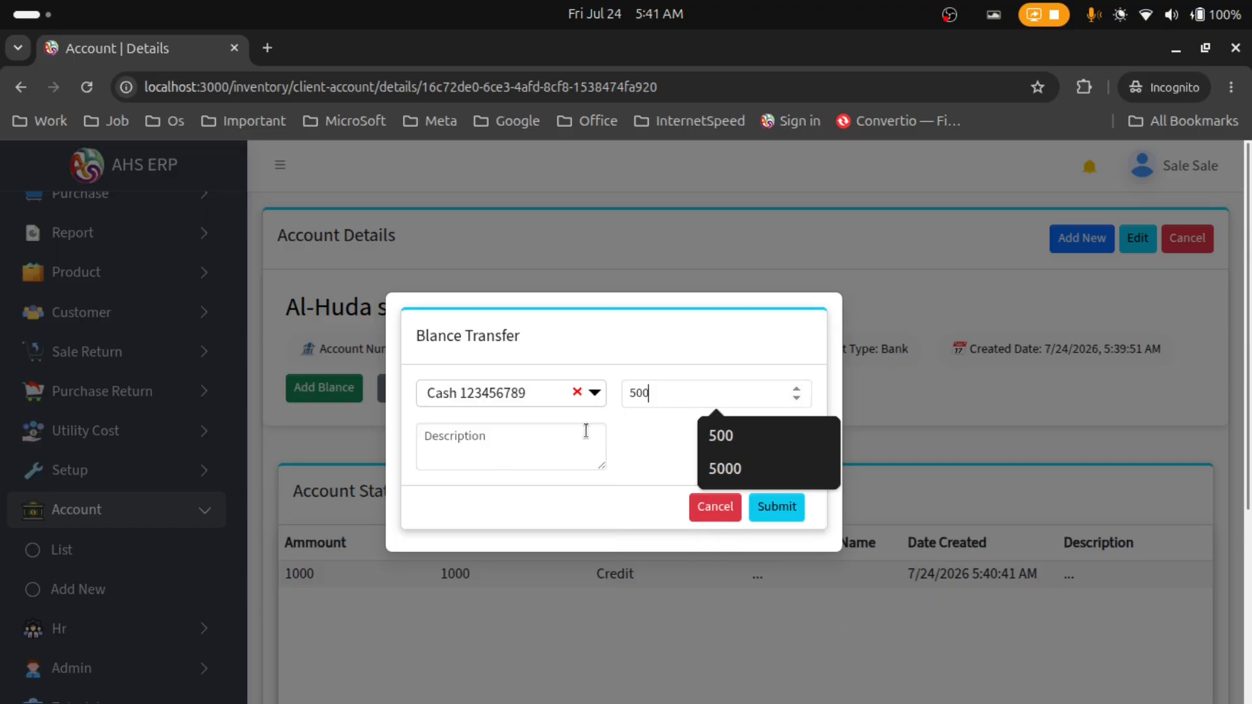
pyautogui.click(635, 432)
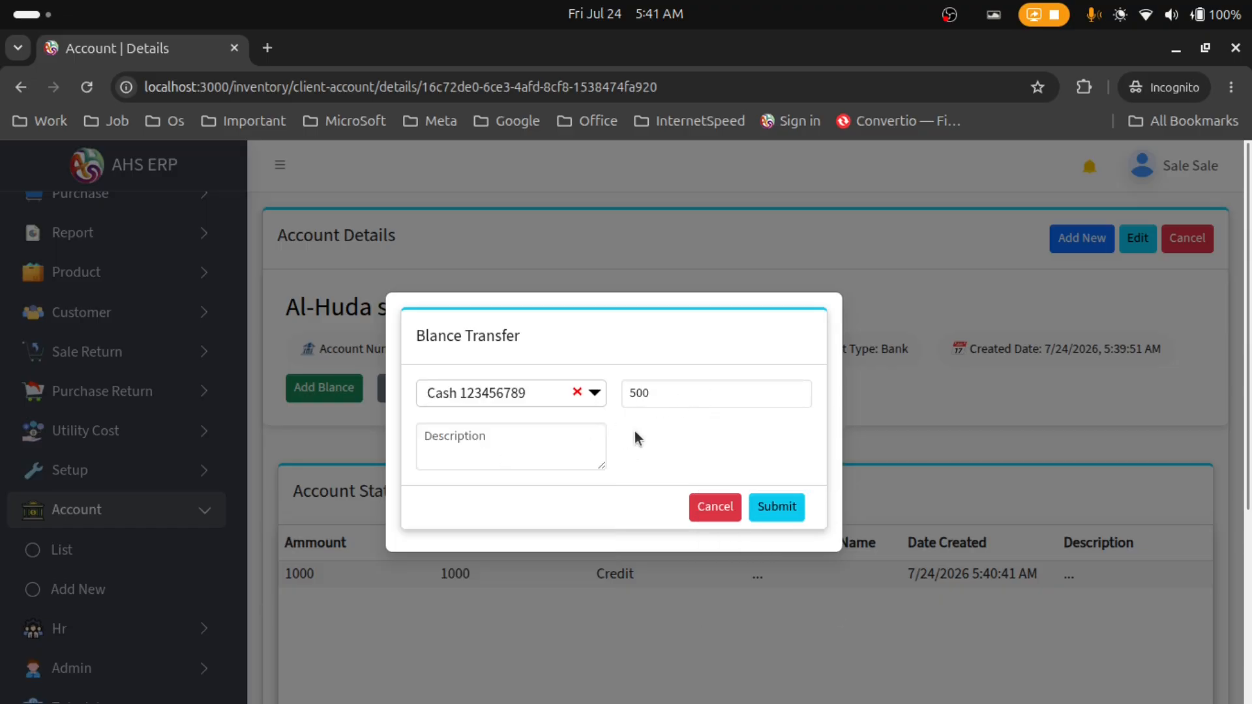
pyautogui.click(792, 516)
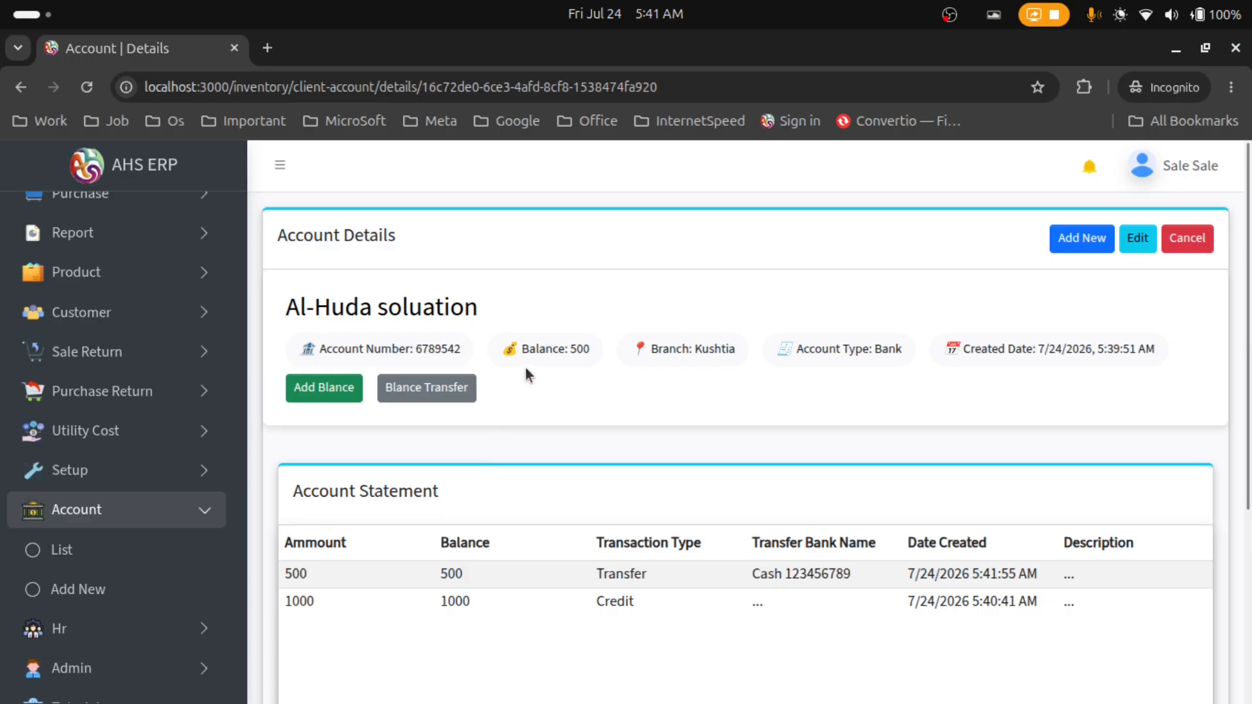
# Step: Check the 500 balance and the new transfer row, then cancel back to the account list
pyautogui.moveTo(528, 350); pyautogui.dragTo(586, 352)
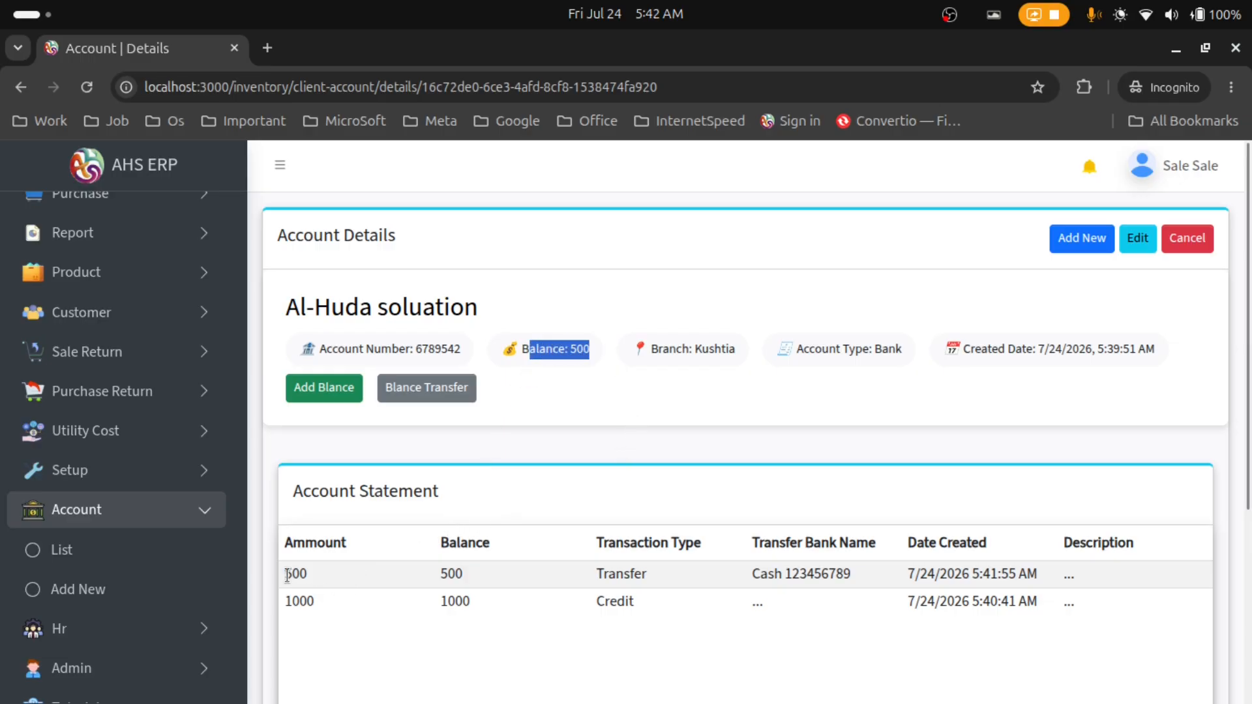
pyautogui.moveTo(284, 572); pyautogui.dragTo(1178, 575)
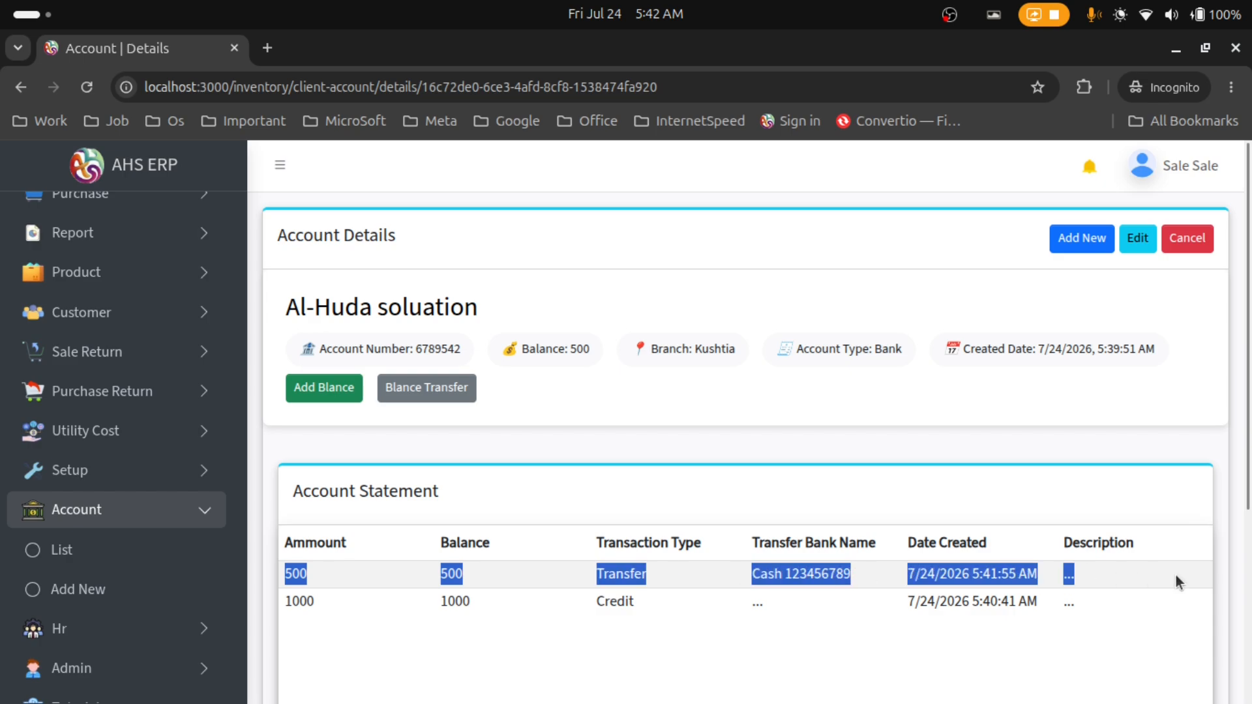
pyautogui.scroll(-1, 986, 528)
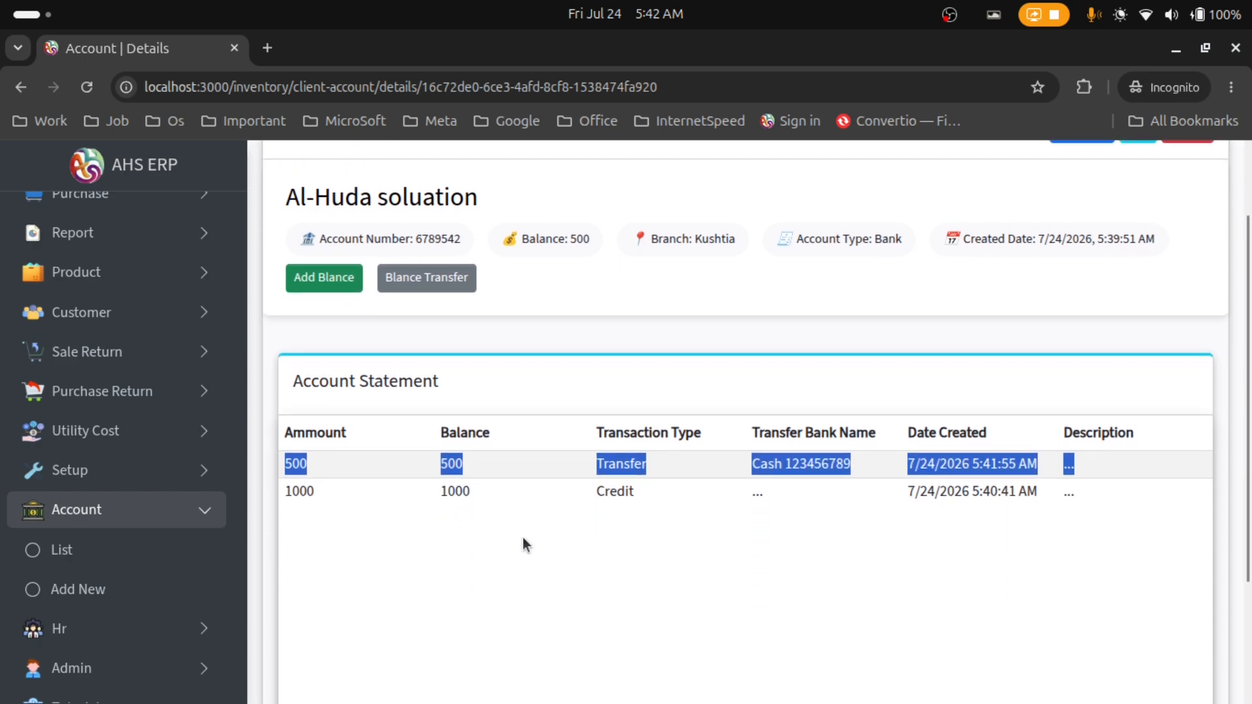
pyautogui.scroll(3, 607, 541)
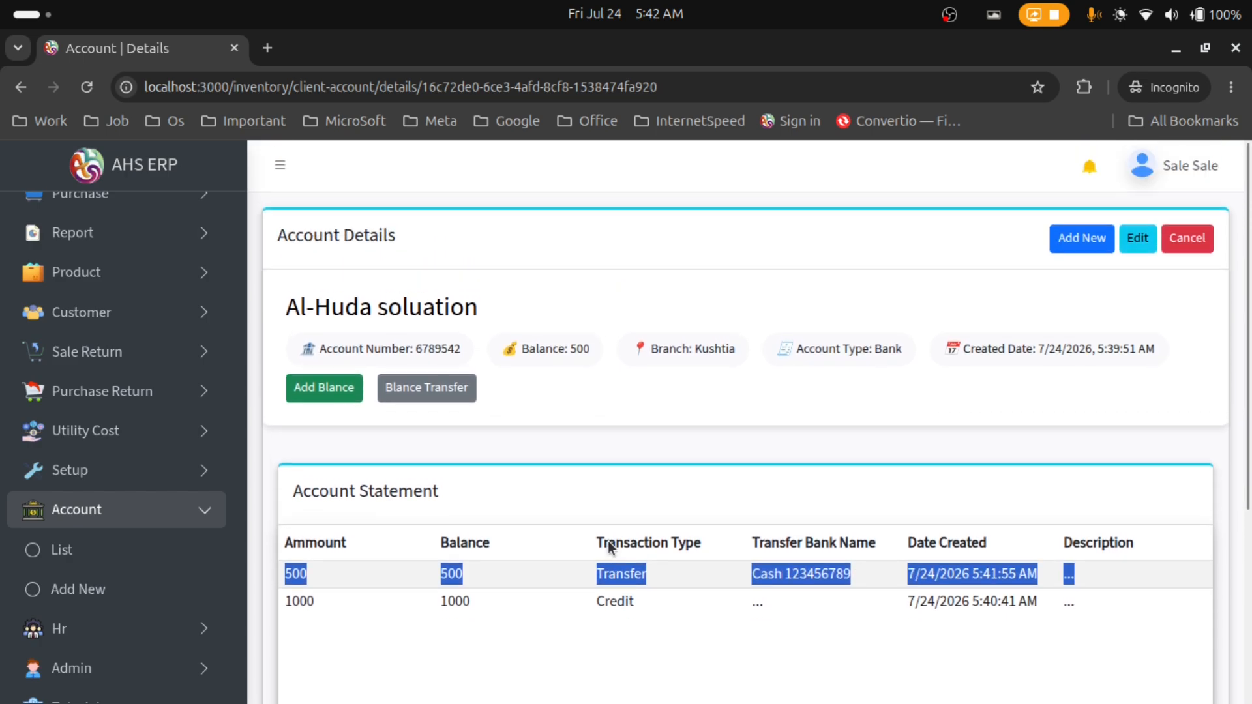
pyautogui.click(1186, 238)
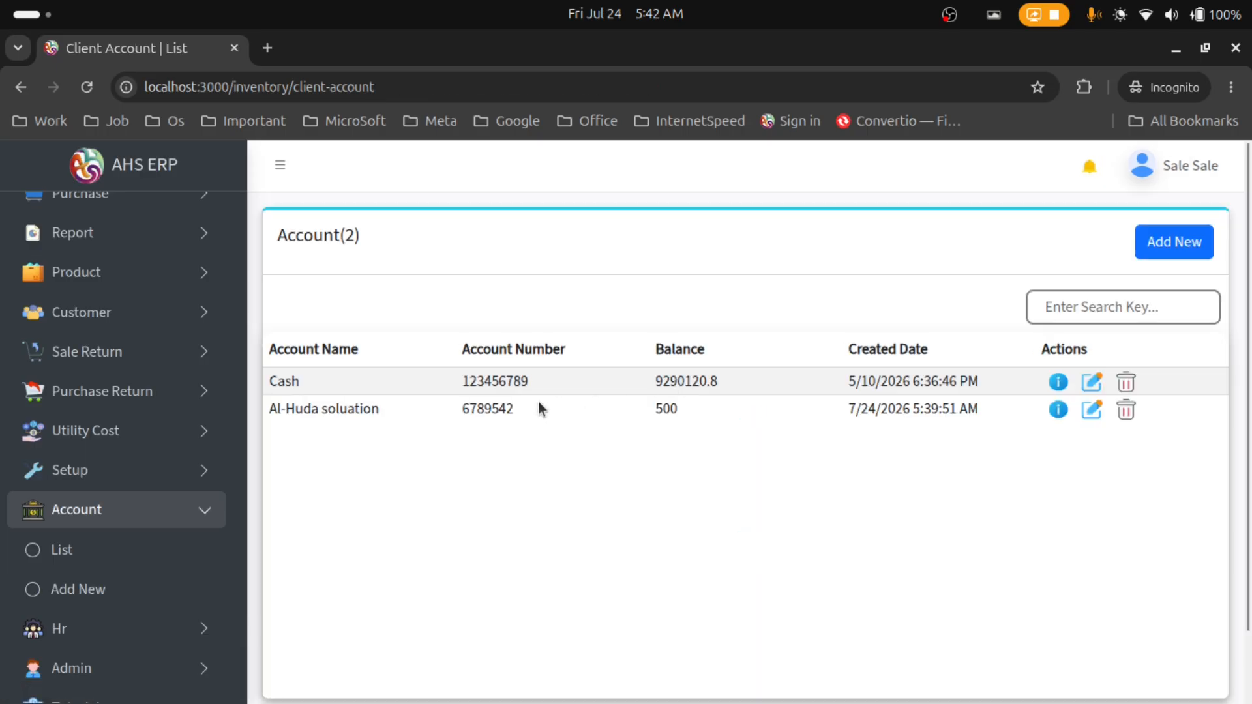
# Step: Delete the Al-Huda soluation account, cancelling the first prompt and confirming the second
pyautogui.click(1125, 411)
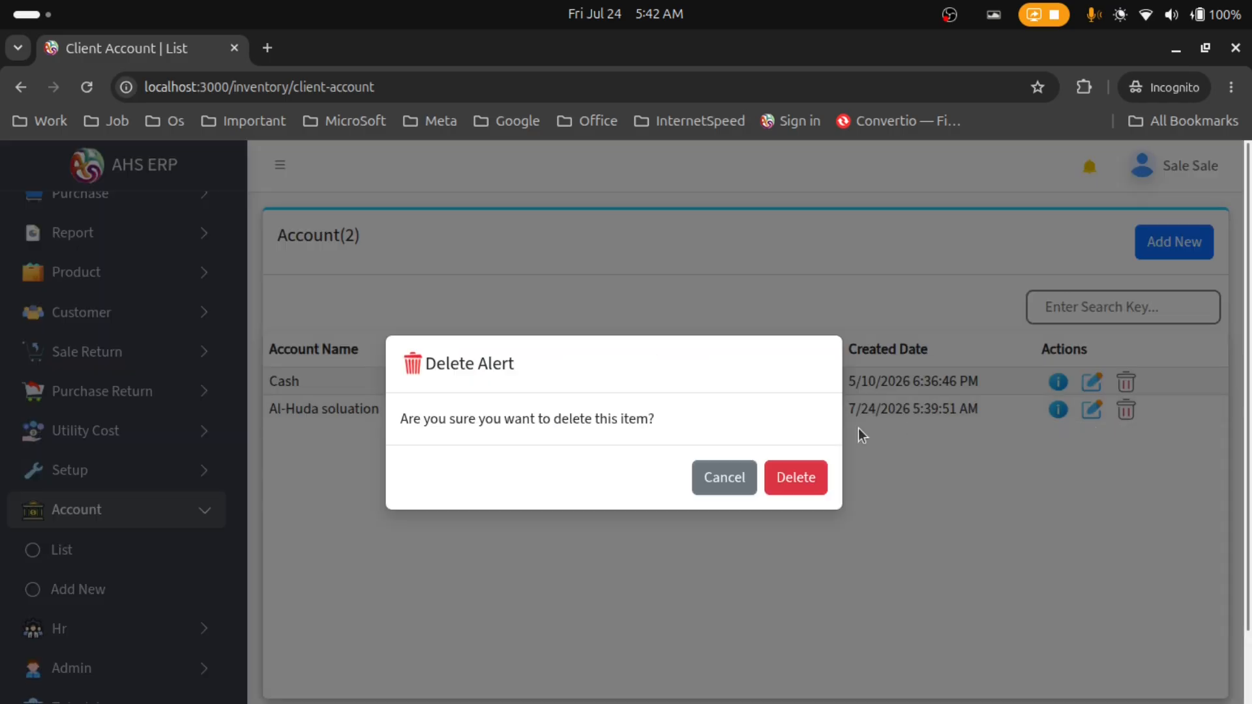
pyautogui.click(712, 470)
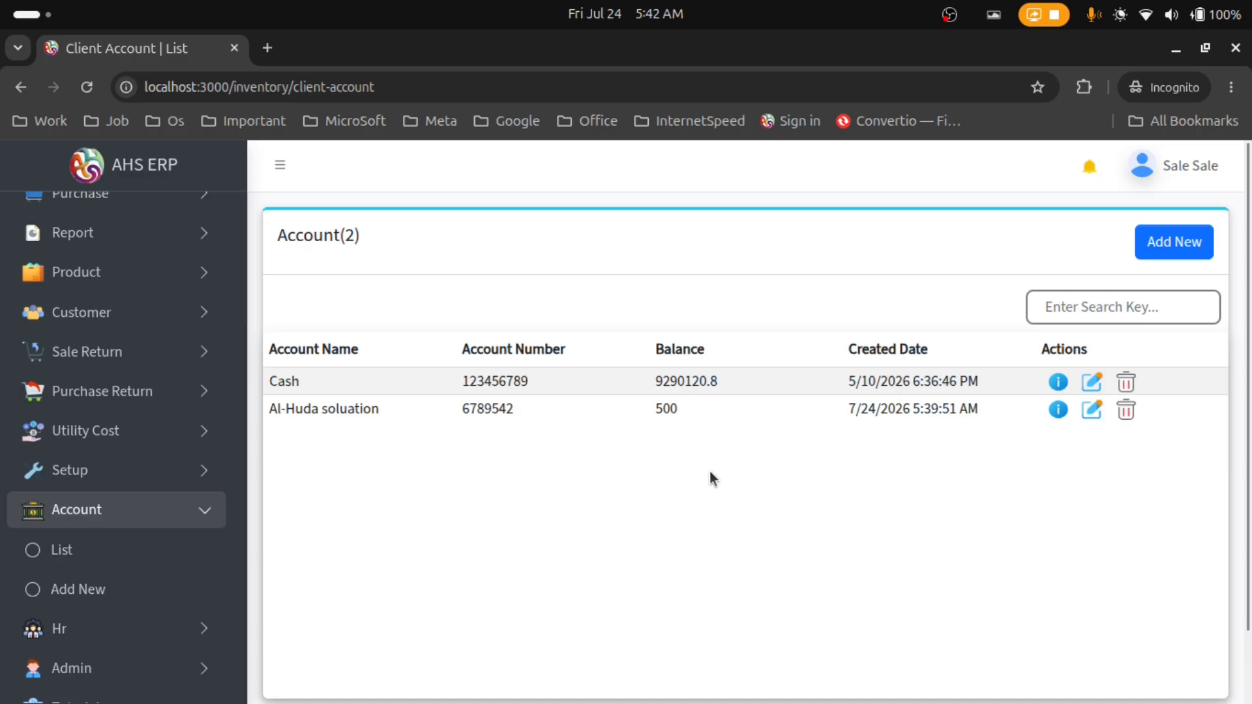
pyautogui.click(1127, 410)
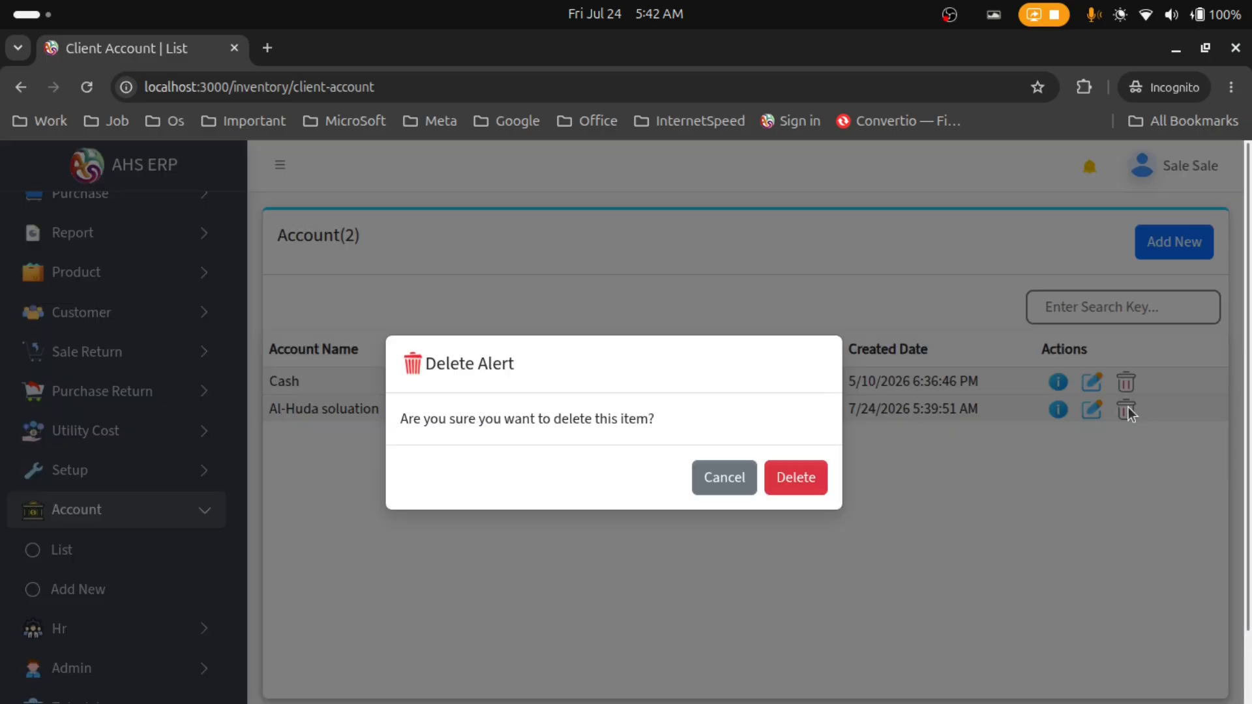
pyautogui.click(792, 478)
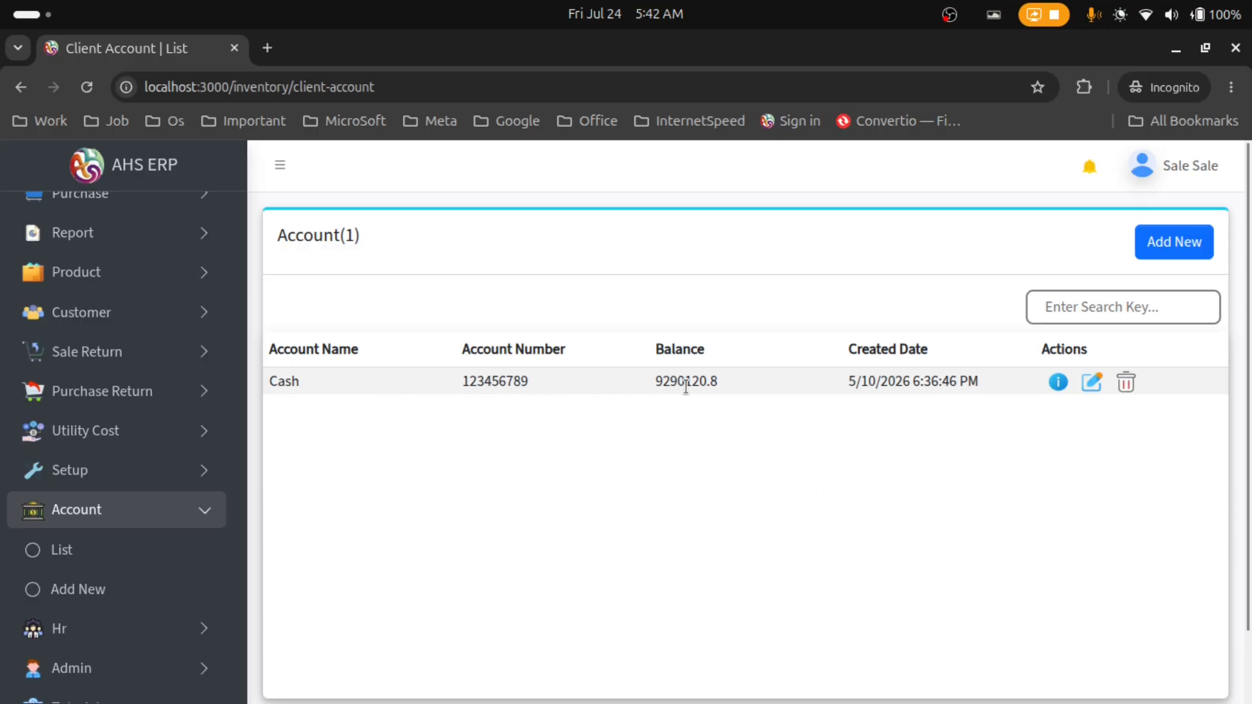
pyautogui.click(1057, 384)
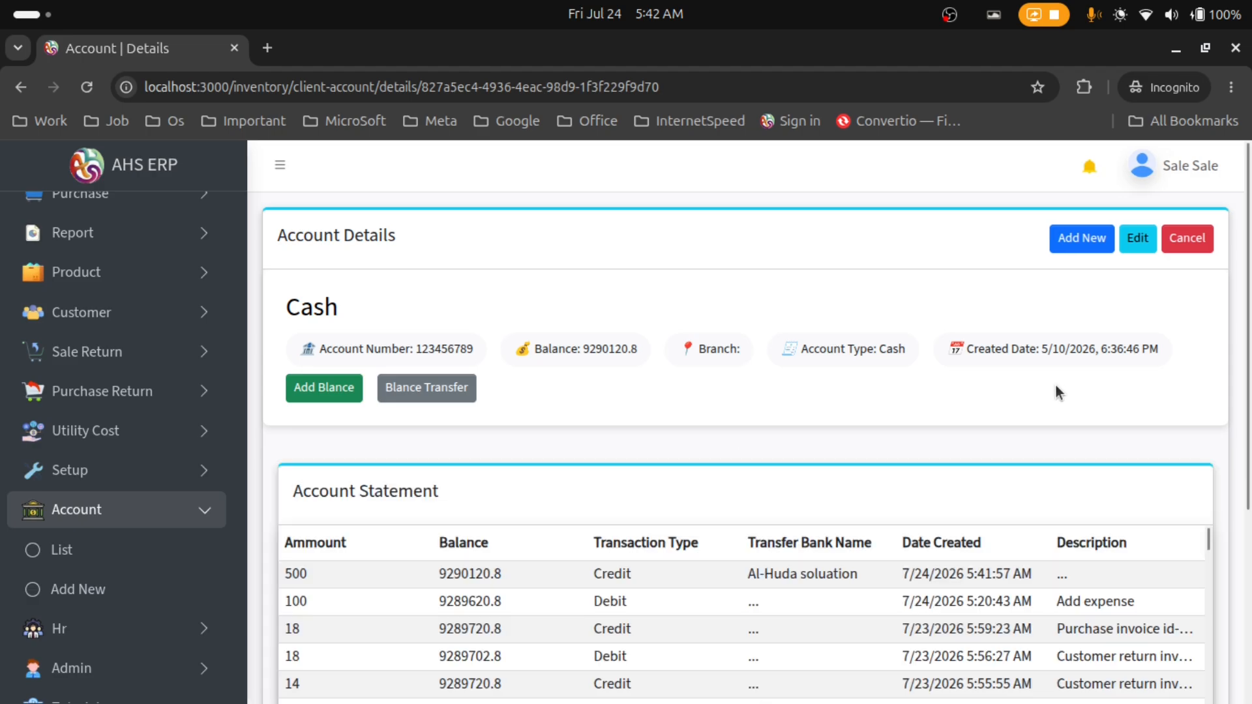
pyautogui.scroll(-3, 1245, 389)
pyautogui.scroll(-15, 806, 415)
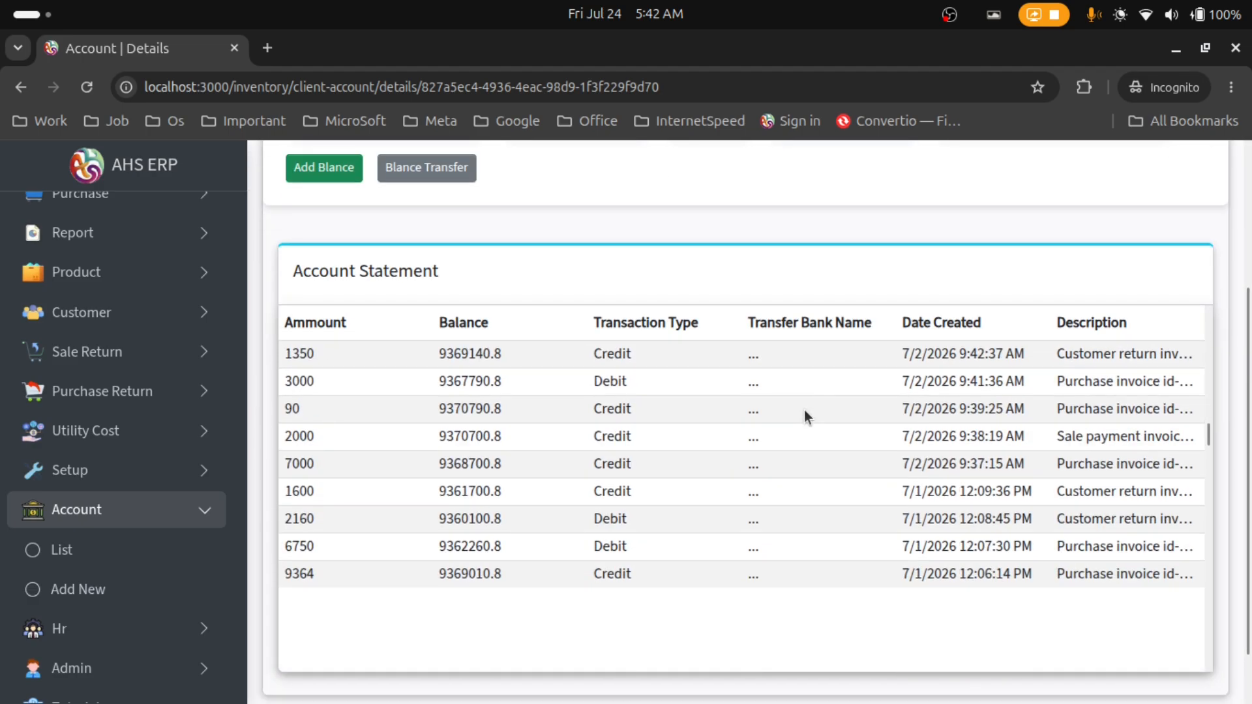
pyautogui.scroll(-5, 804, 409)
pyautogui.scroll(-10, 804, 410)
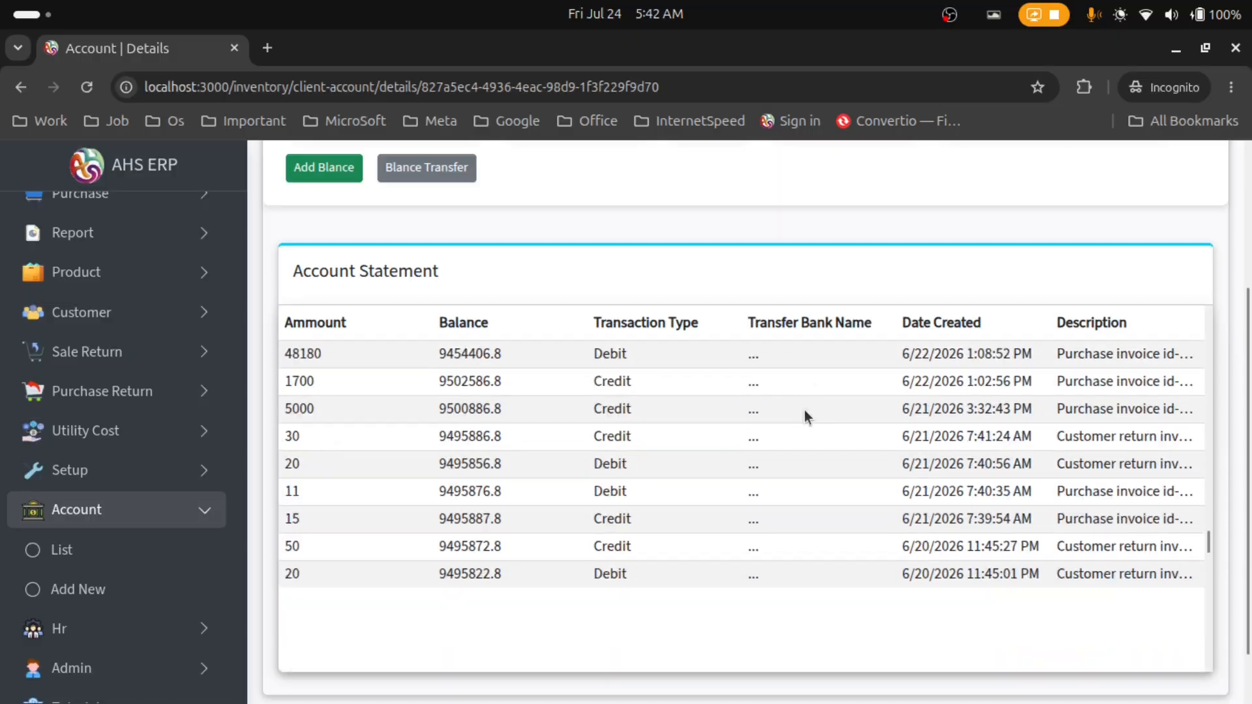
pyautogui.scroll(-10, 804, 409)
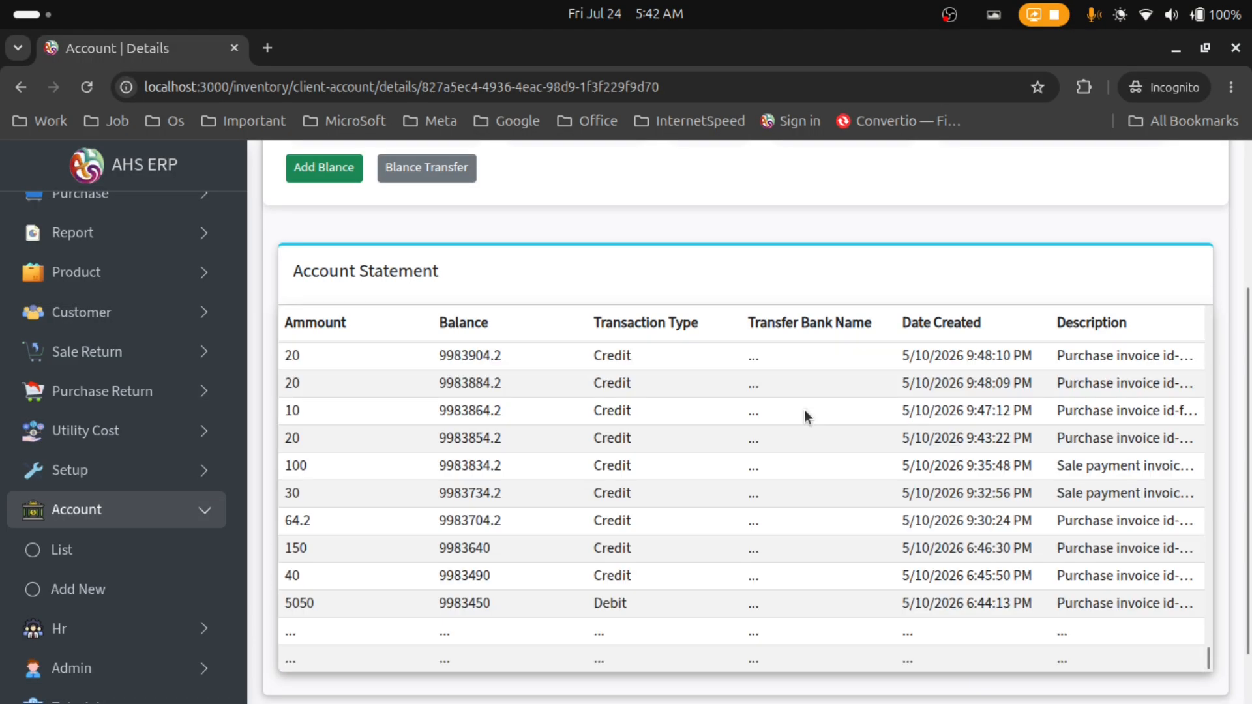
pyautogui.scroll(3, 804, 409)
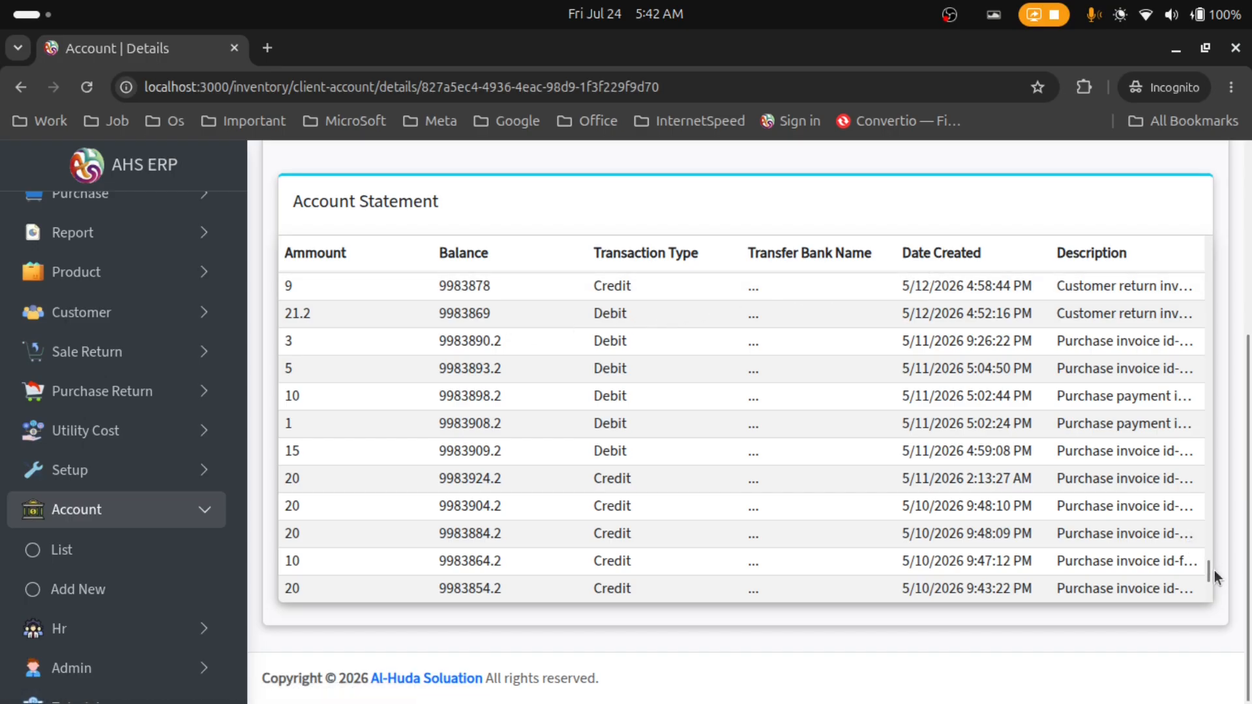
pyautogui.moveTo(1210, 570); pyautogui.dragTo(1214, 236)
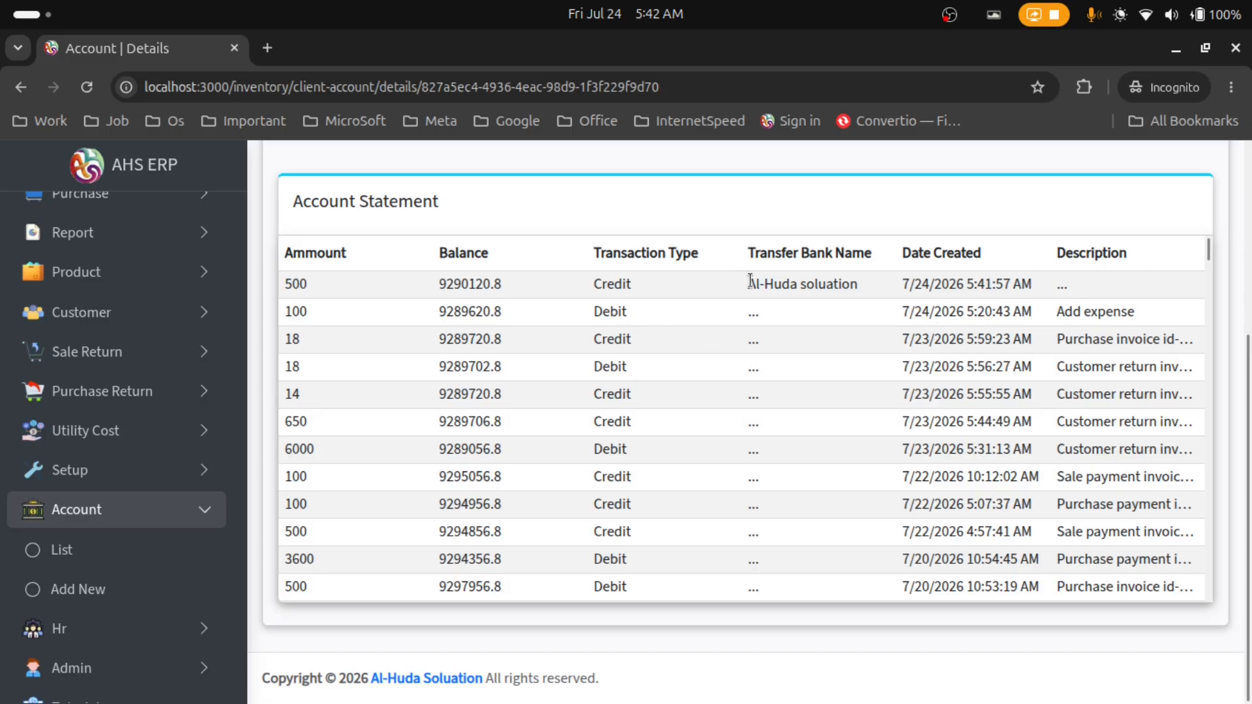
pyautogui.moveTo(750, 281); pyautogui.dragTo(844, 279)
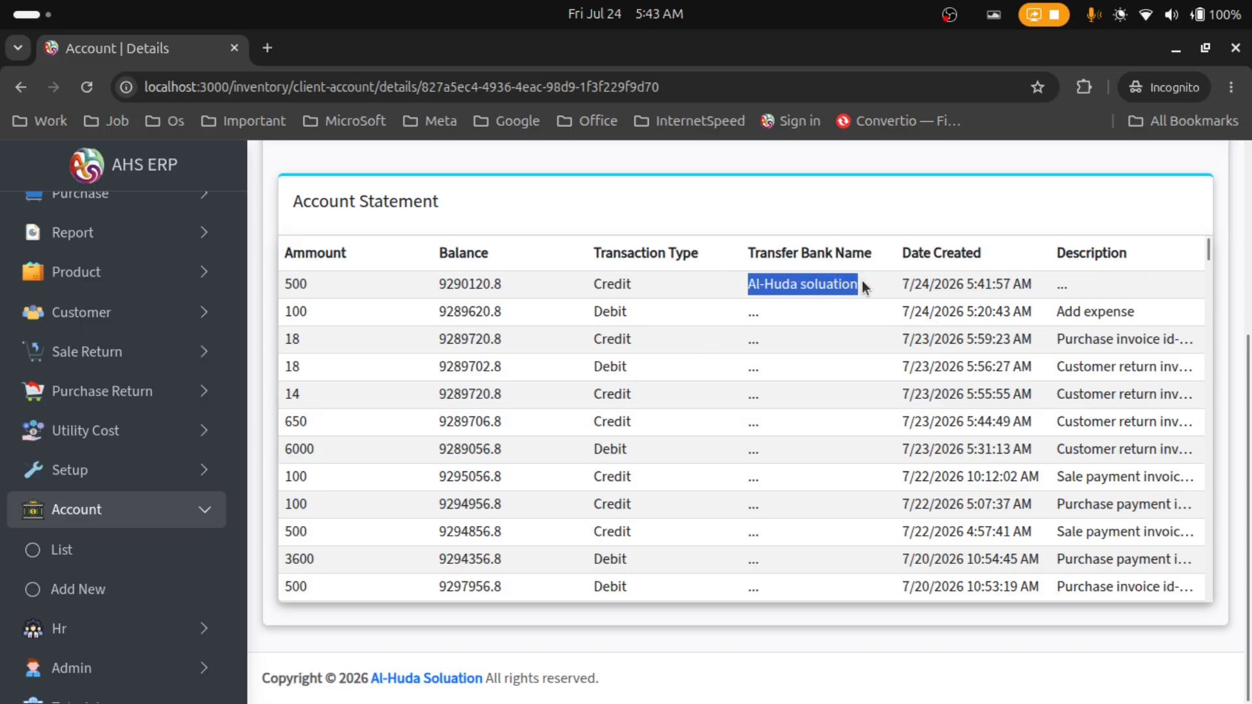
pyautogui.click(891, 228)
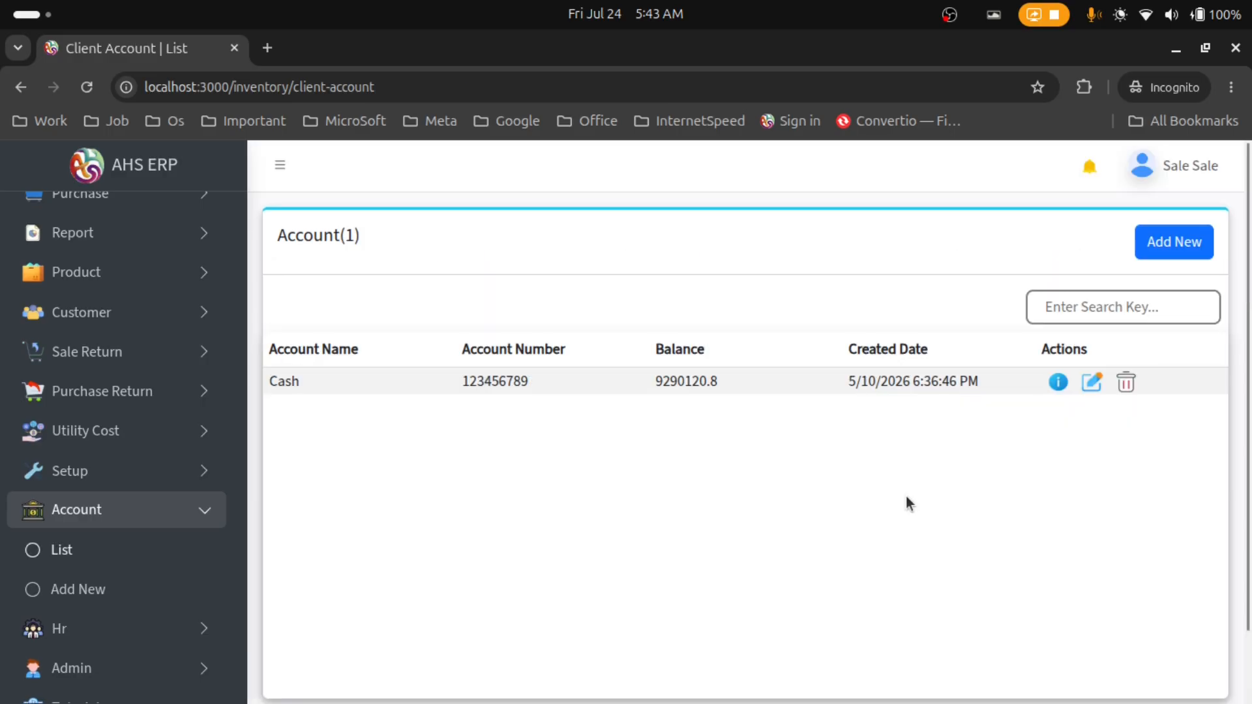